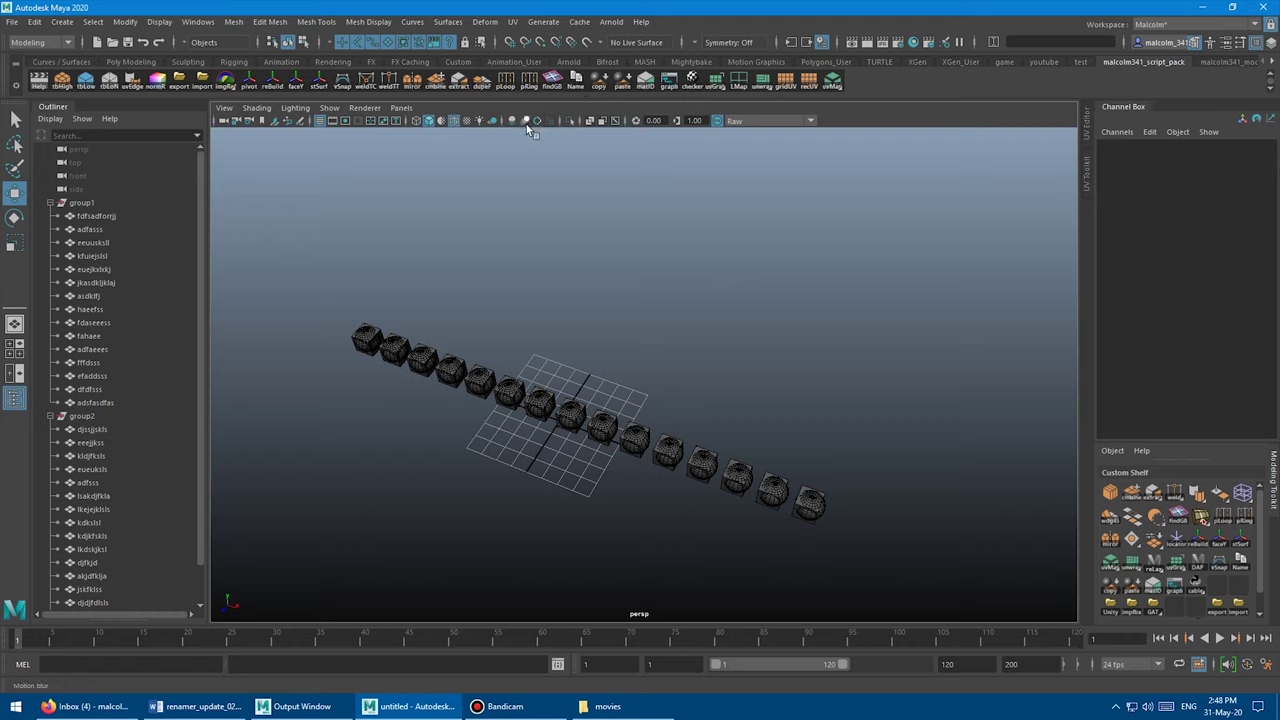
# Step: Launch the reNamer v1.4 script window from the Name button on the custom shelf
pyautogui.click(576, 82)
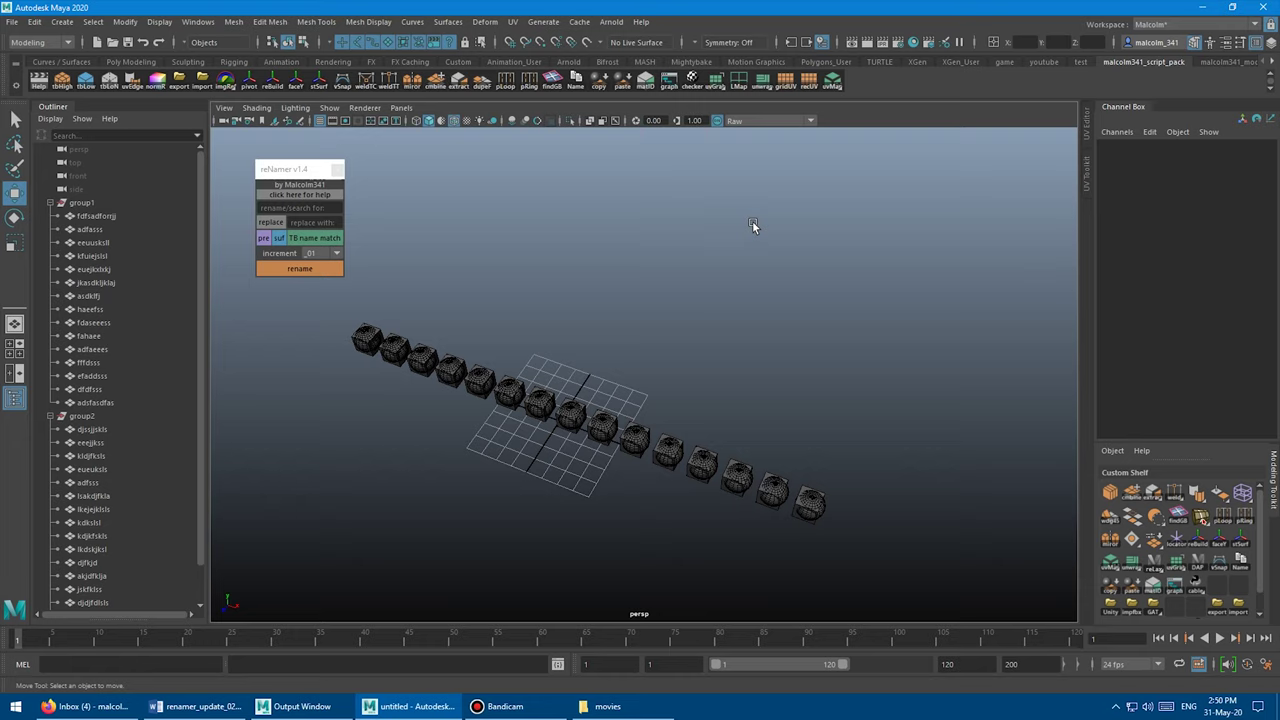
# Step: Change the reNamer increment format from _01 to _1
pyautogui.click(323, 256)
pyautogui.click(311, 267)
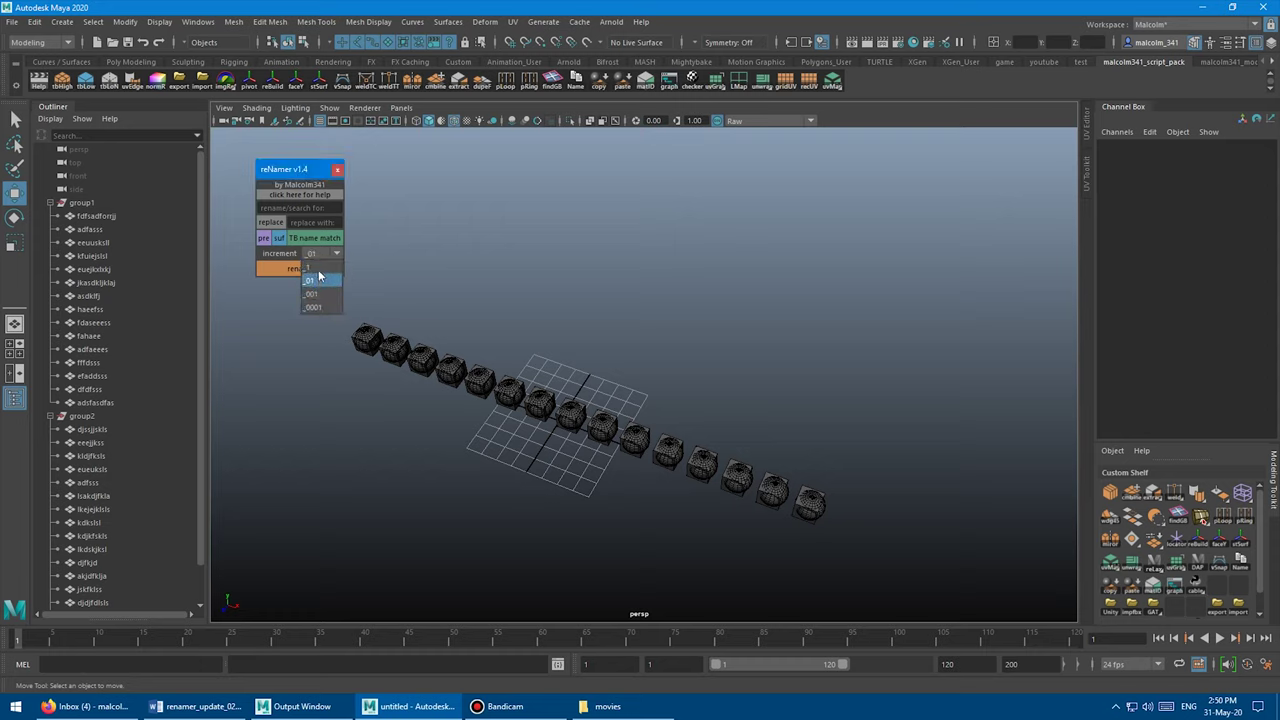
pyautogui.click(320, 256)
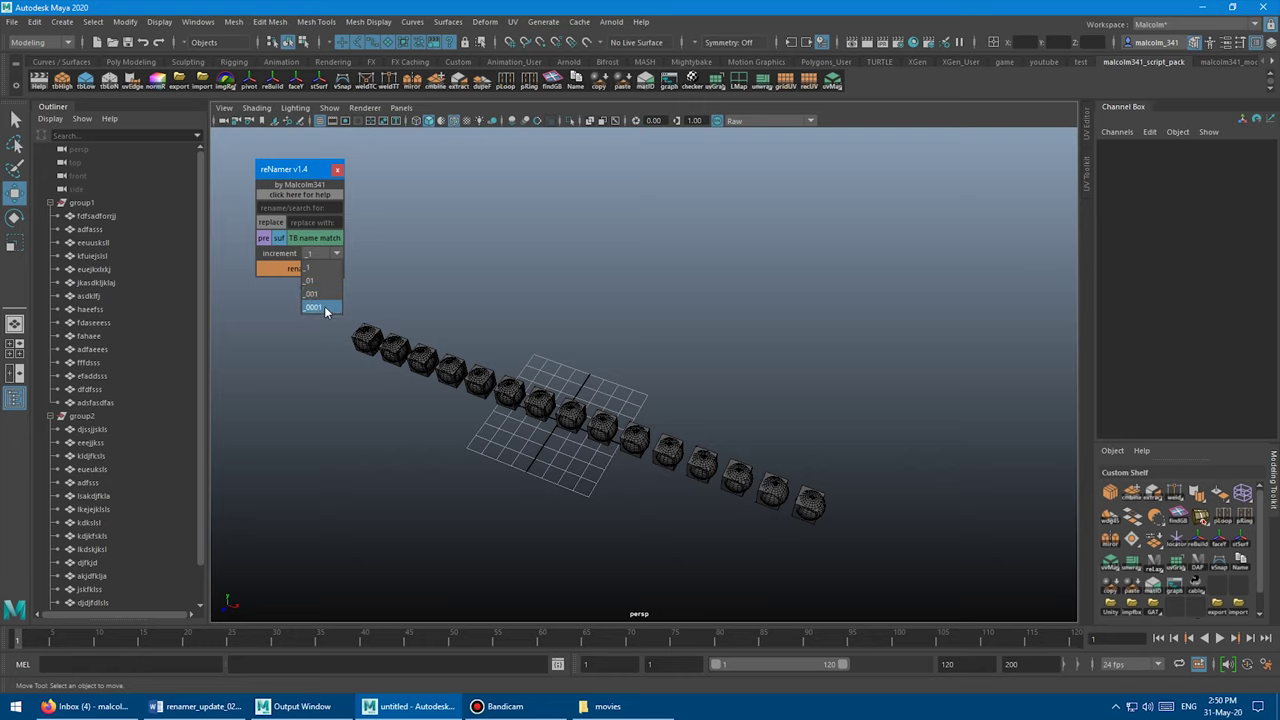
pyautogui.click(324, 269)
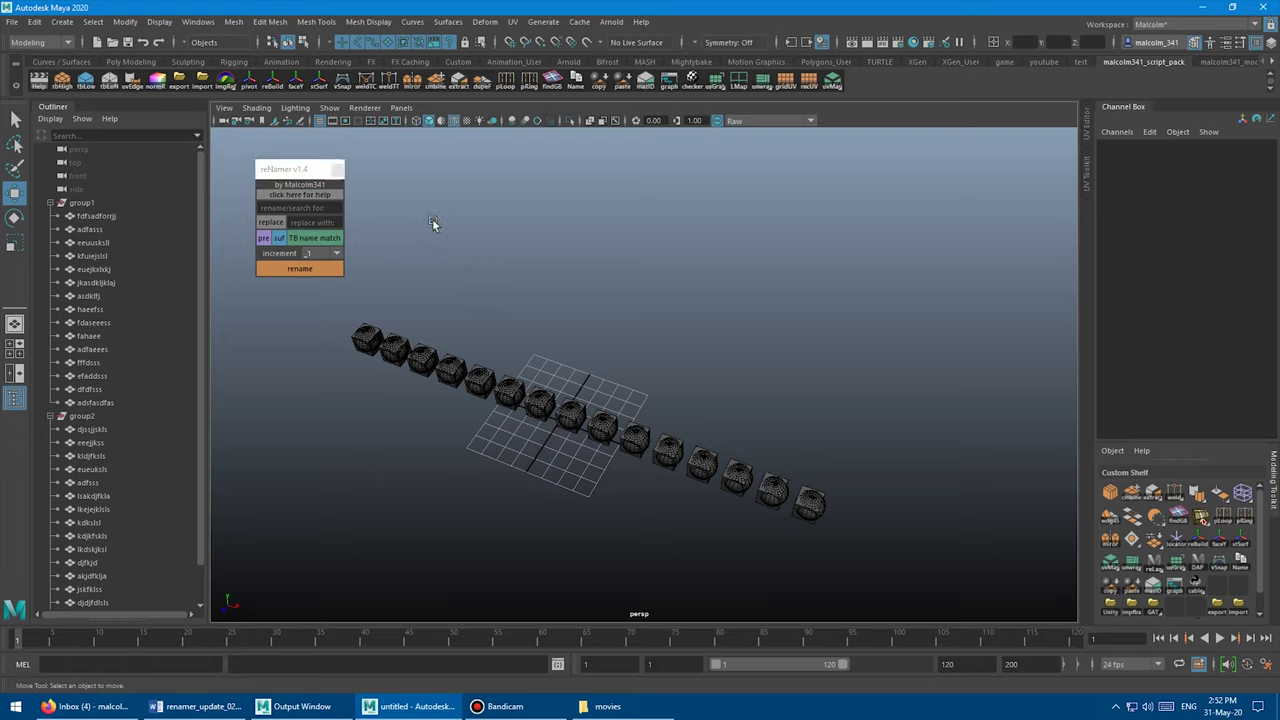
# Step: Switch the status-line field to Rename and rename group1's fifteen spheres to name_01
pyautogui.click(994, 43)
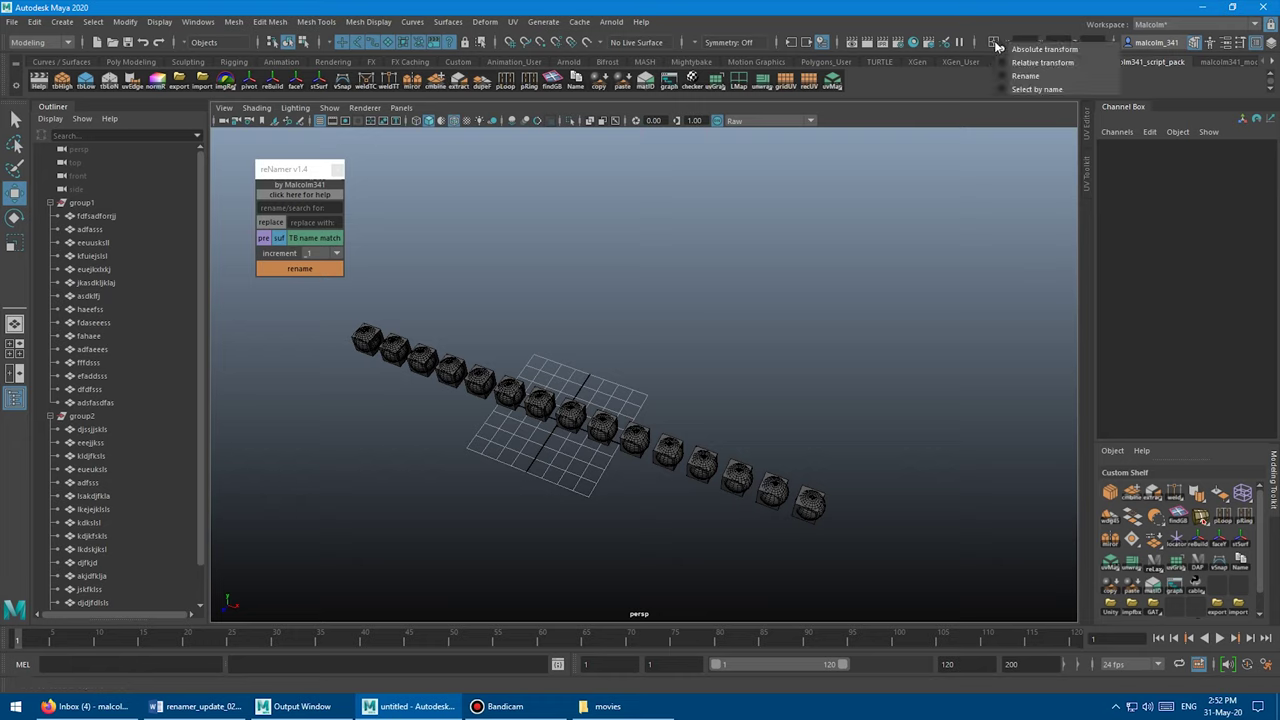
pyautogui.click(1010, 74)
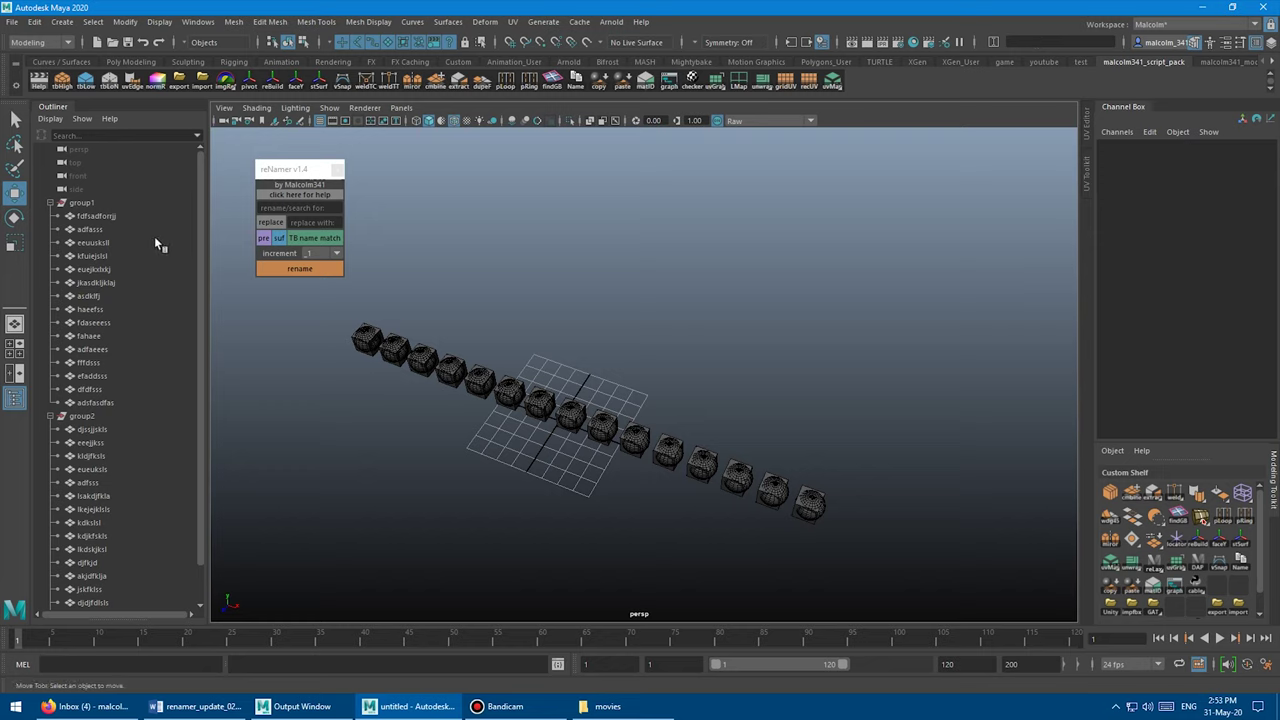
pyautogui.moveTo(96, 216); pyautogui.dragTo(103, 403)
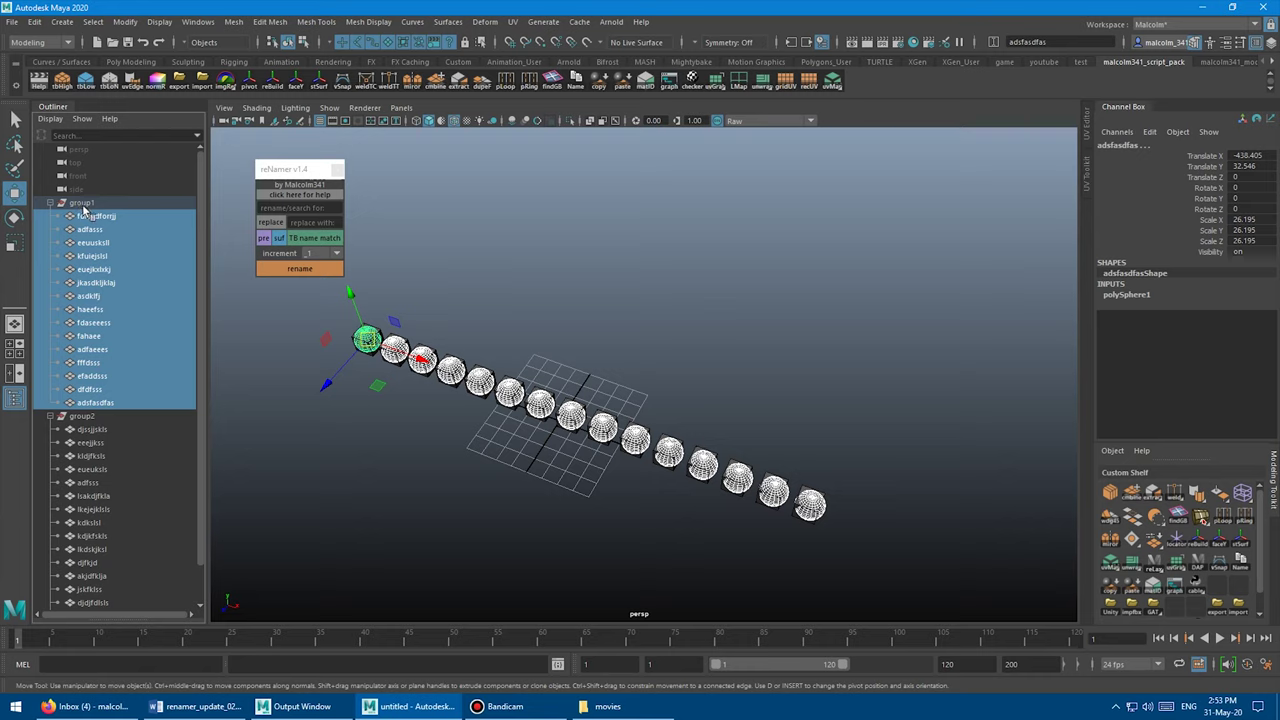
pyautogui.click(1053, 43)
pyautogui.doubleClick(1053, 43)
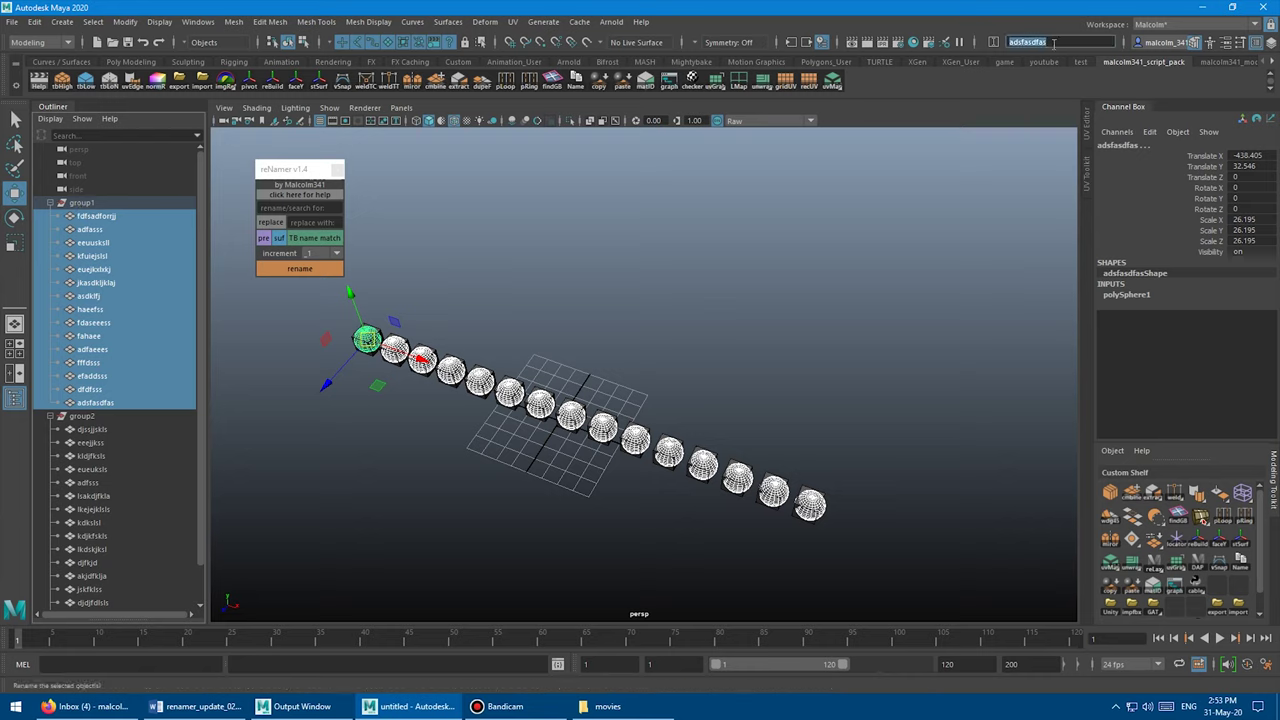
pyautogui.write('name_01')
pyautogui.press('Return')
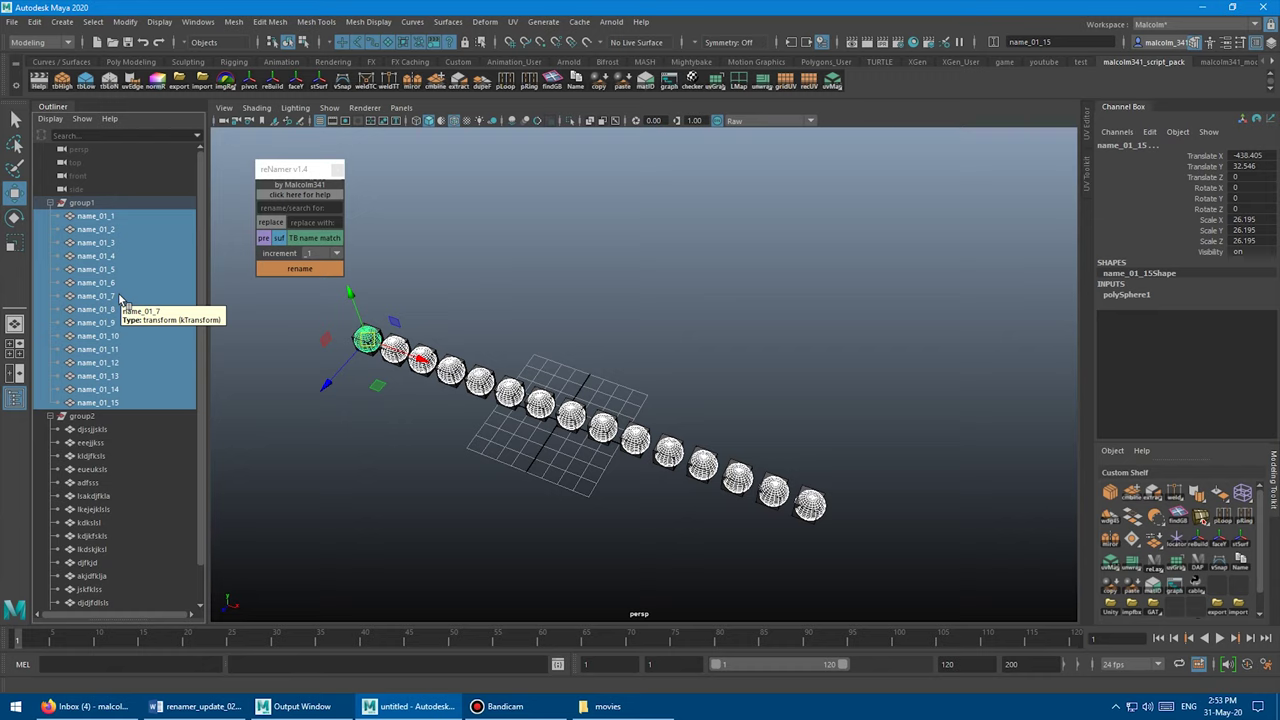
# Step: Reselect the group1 spheres and apply the name name_01 to them
pyautogui.click(485, 240)
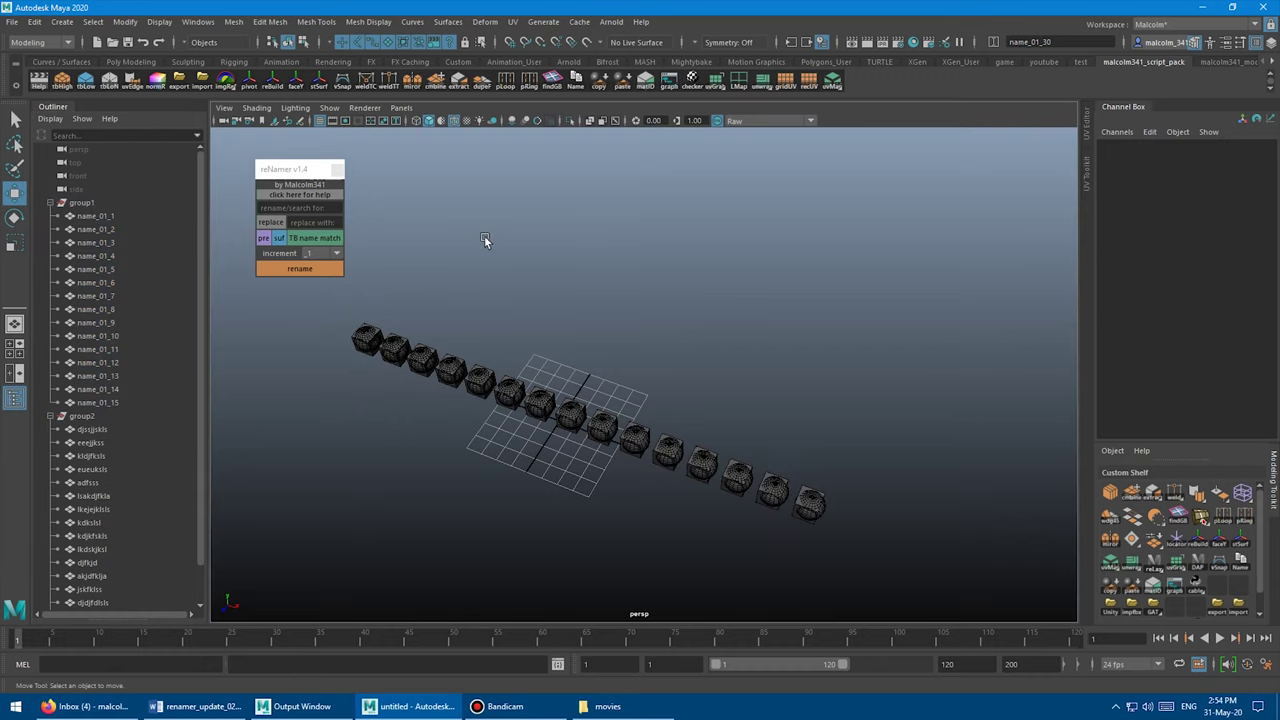
pyautogui.moveTo(122, 222); pyautogui.dragTo(126, 398)
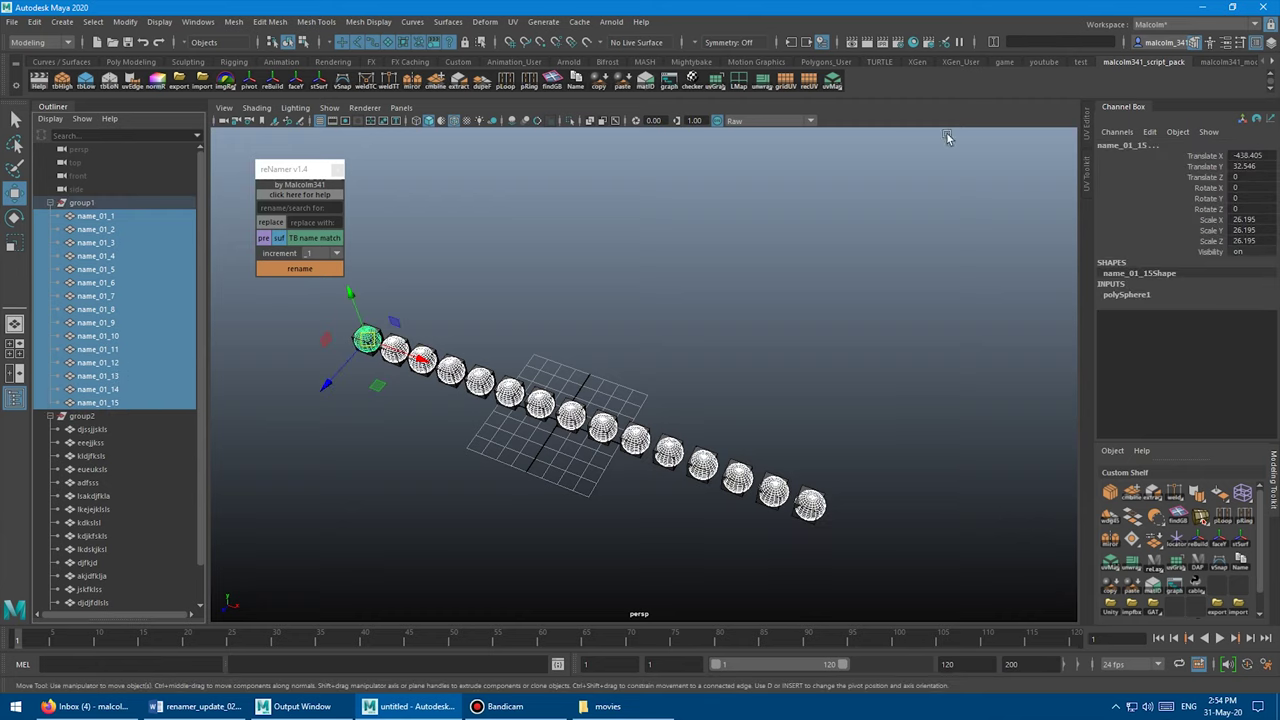
pyautogui.click(1024, 42)
pyautogui.write('name')
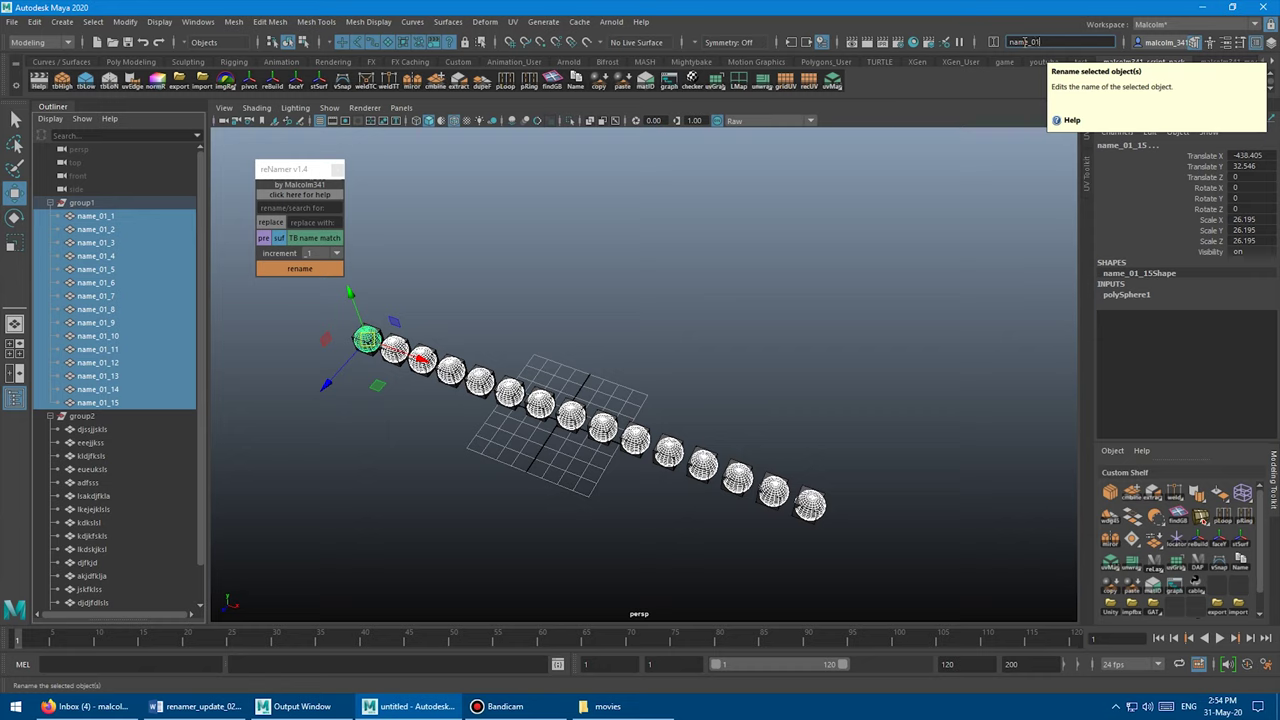
pyautogui.write('_01')
pyautogui.press('Return')
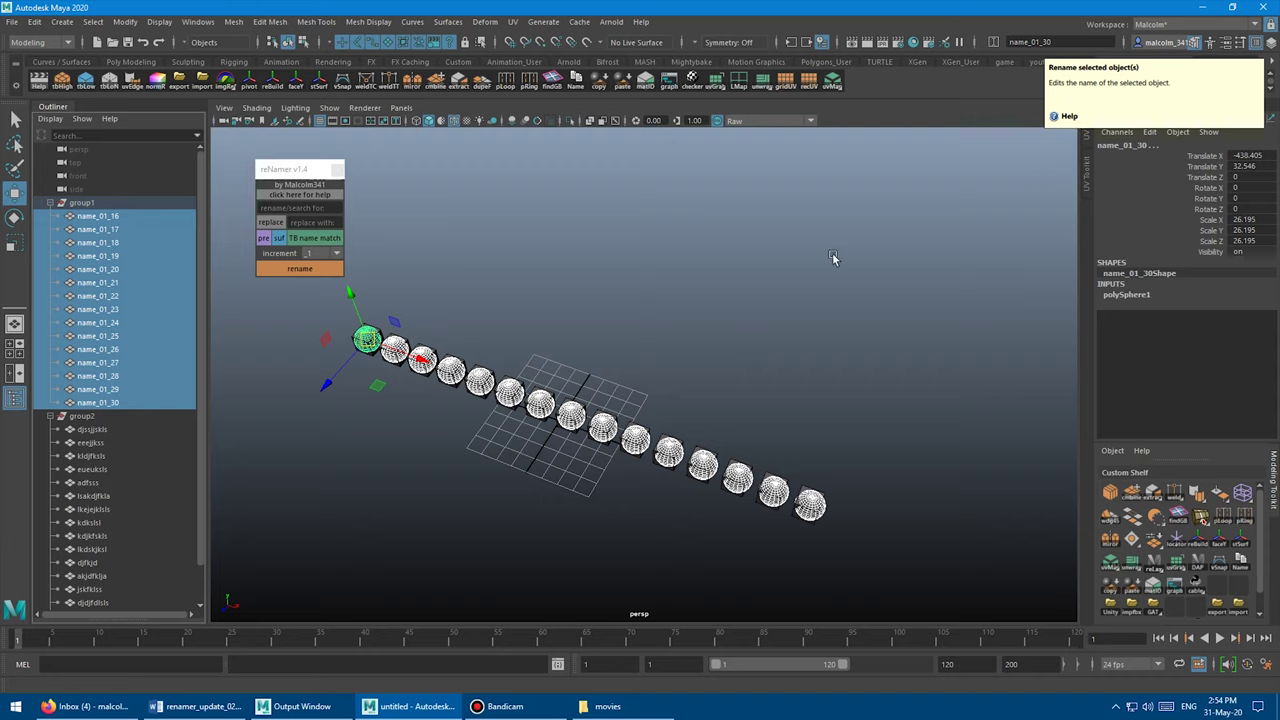
# Step: Select the full group1 range again and reapply name_01, correcting a mistyped name_02
pyautogui.click(434, 256)
pyautogui.click(125, 215)
pyautogui.keyDown('shift'); pyautogui.click(123, 399); pyautogui.keyUp('shift')
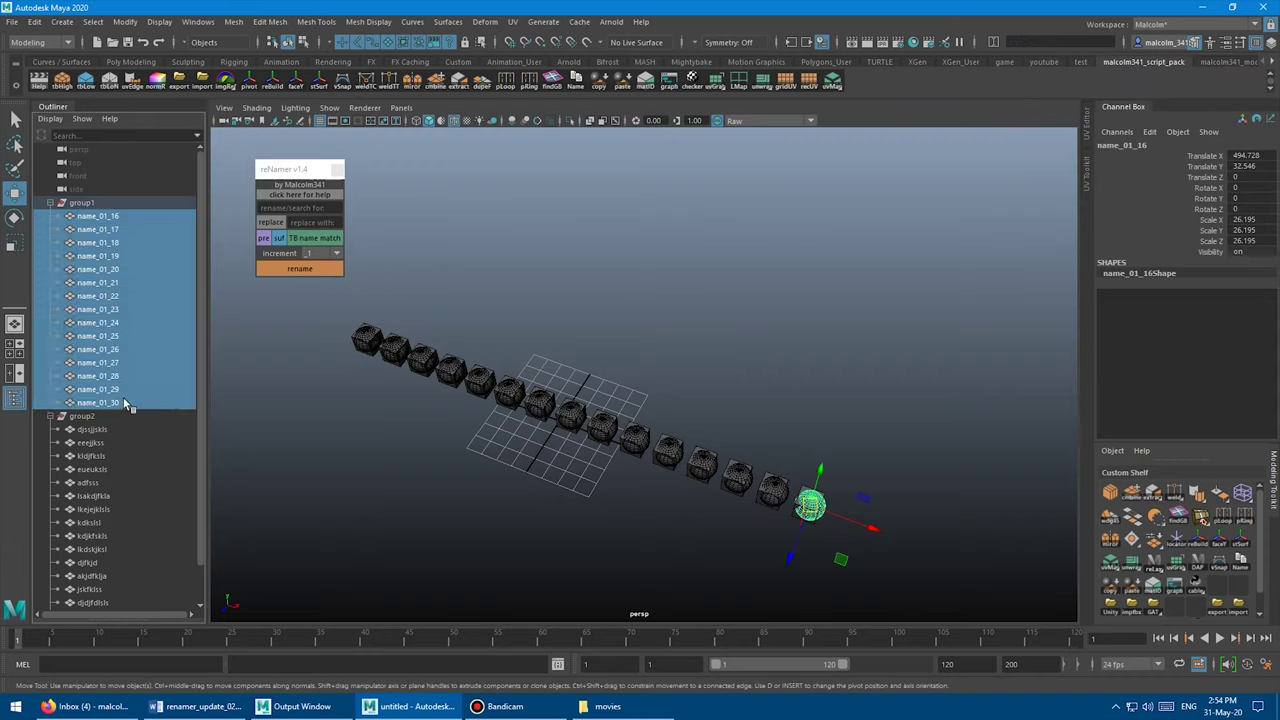
pyautogui.click(1063, 44)
pyautogui.write('name_')
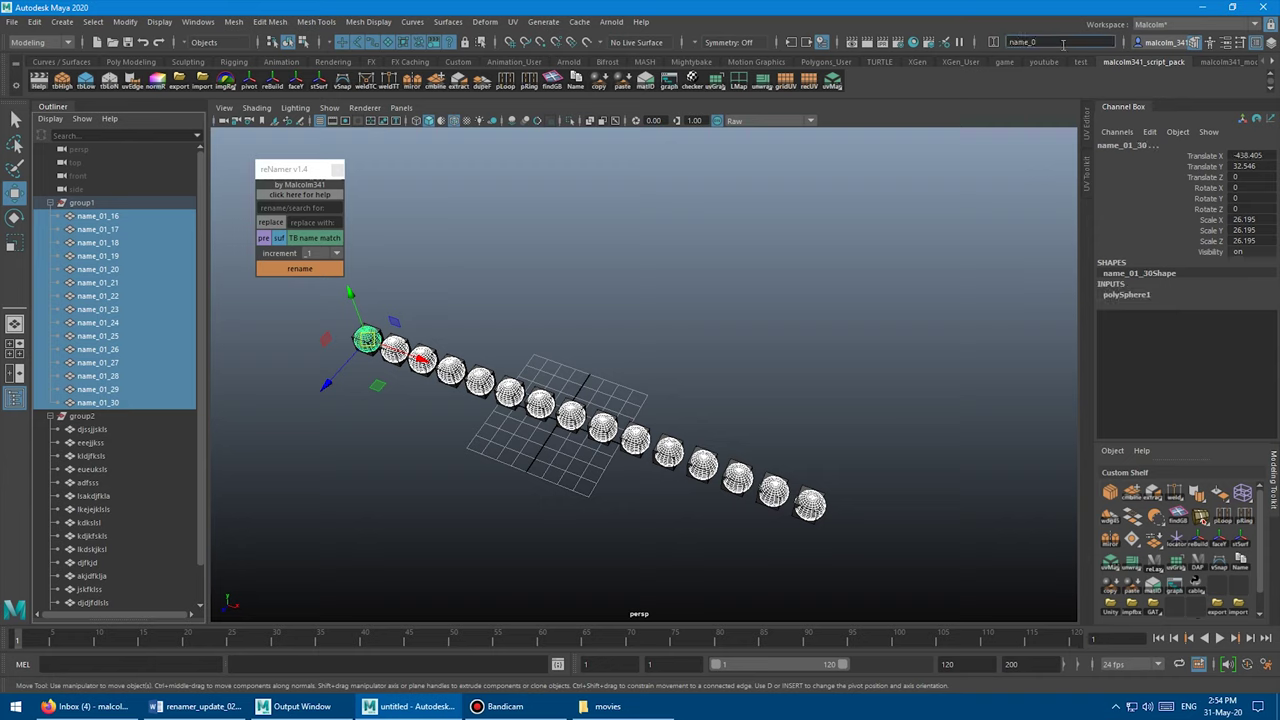
pyautogui.write('02')
pyautogui.press('BackSpace')
pyautogui.write('1')
pyautogui.press('Return')
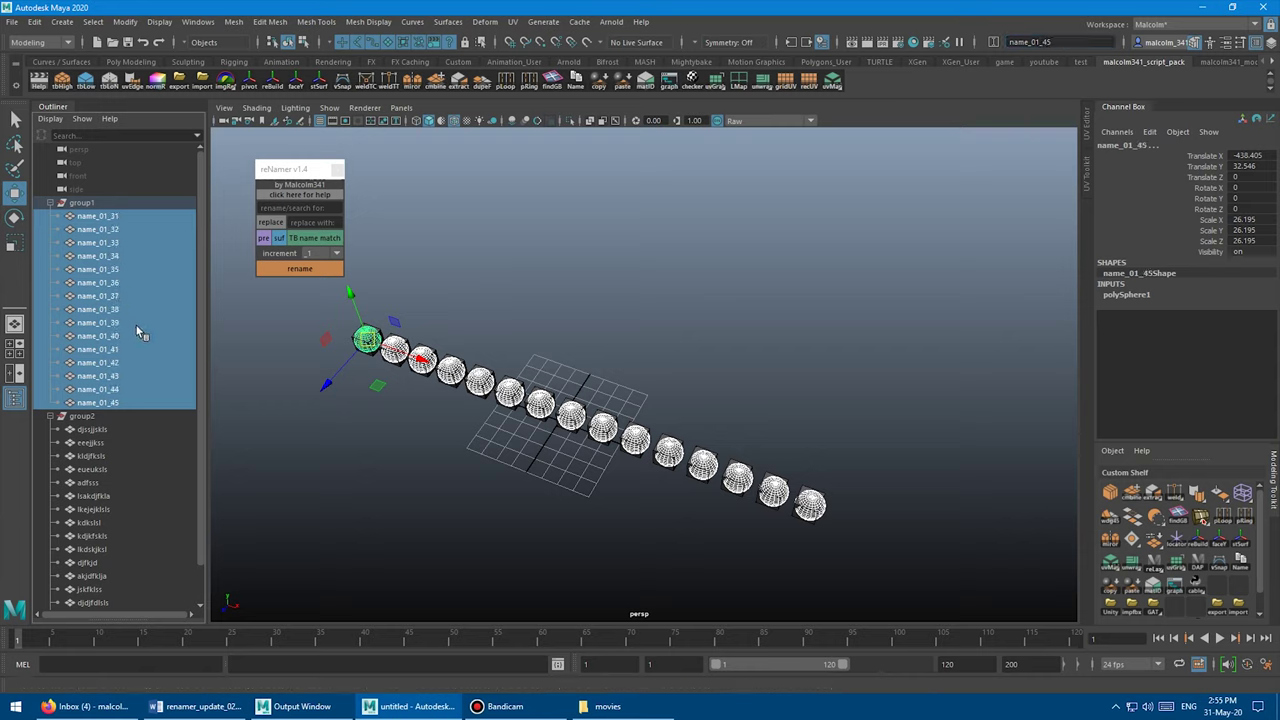
# Step: Rename spheres name_01_31 through name_01_45 using the hash pattern name_##
pyautogui.click(392, 250)
pyautogui.click(121, 216)
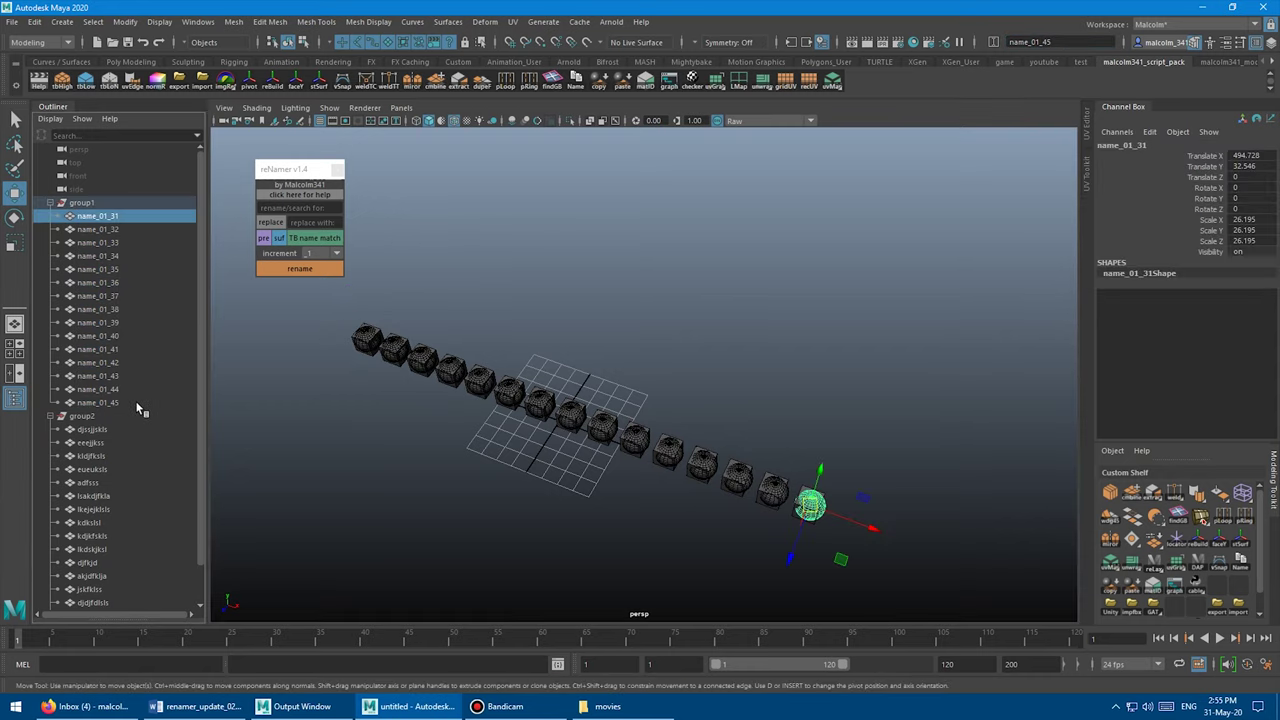
pyautogui.keyDown('shift'); pyautogui.click(131, 401); pyautogui.keyUp('shift')
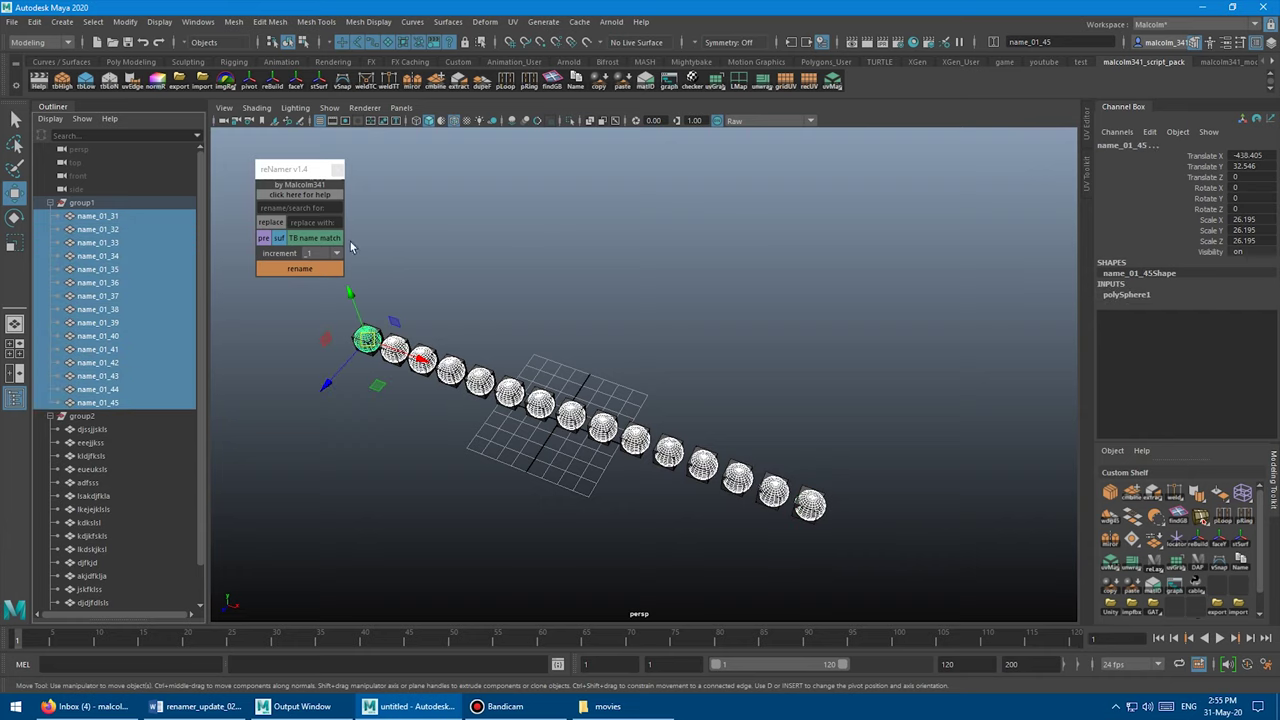
pyautogui.click(1073, 41)
pyautogui.write('name_##')
pyautogui.press('Return')
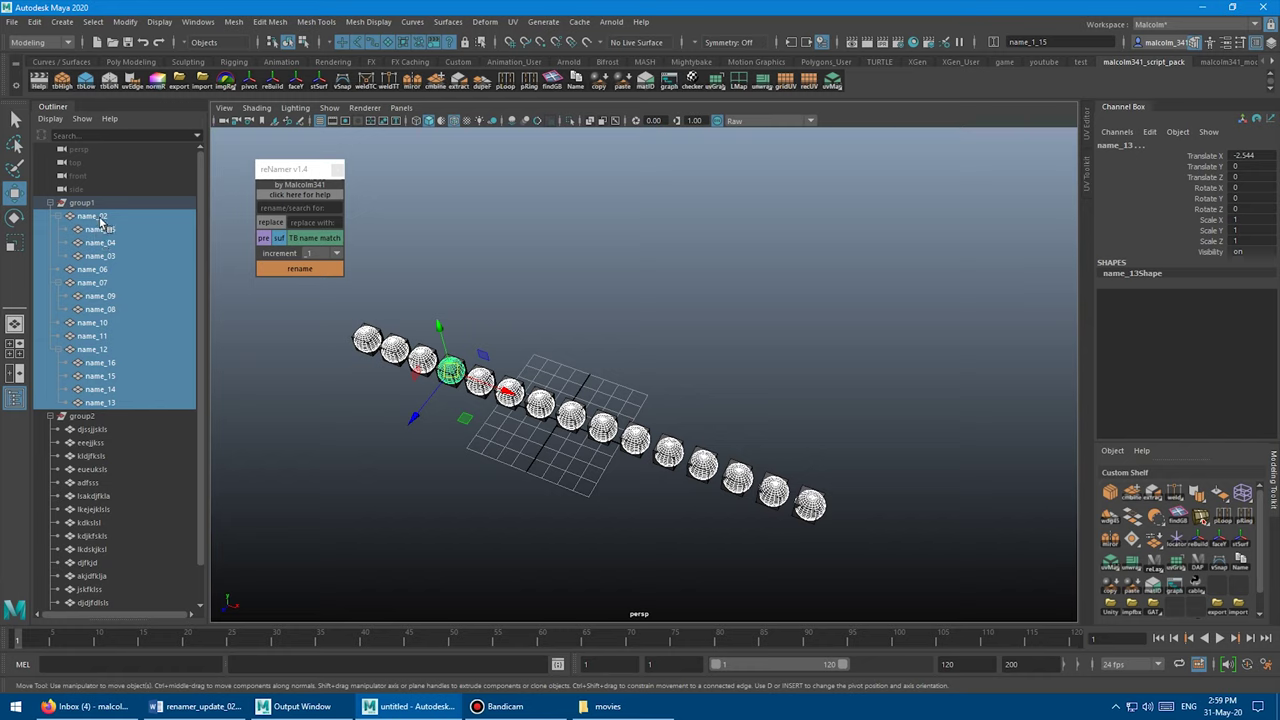
# Step: Rename the selected group1 spheres to name_1 in the status-line field
pyautogui.click(1055, 46)
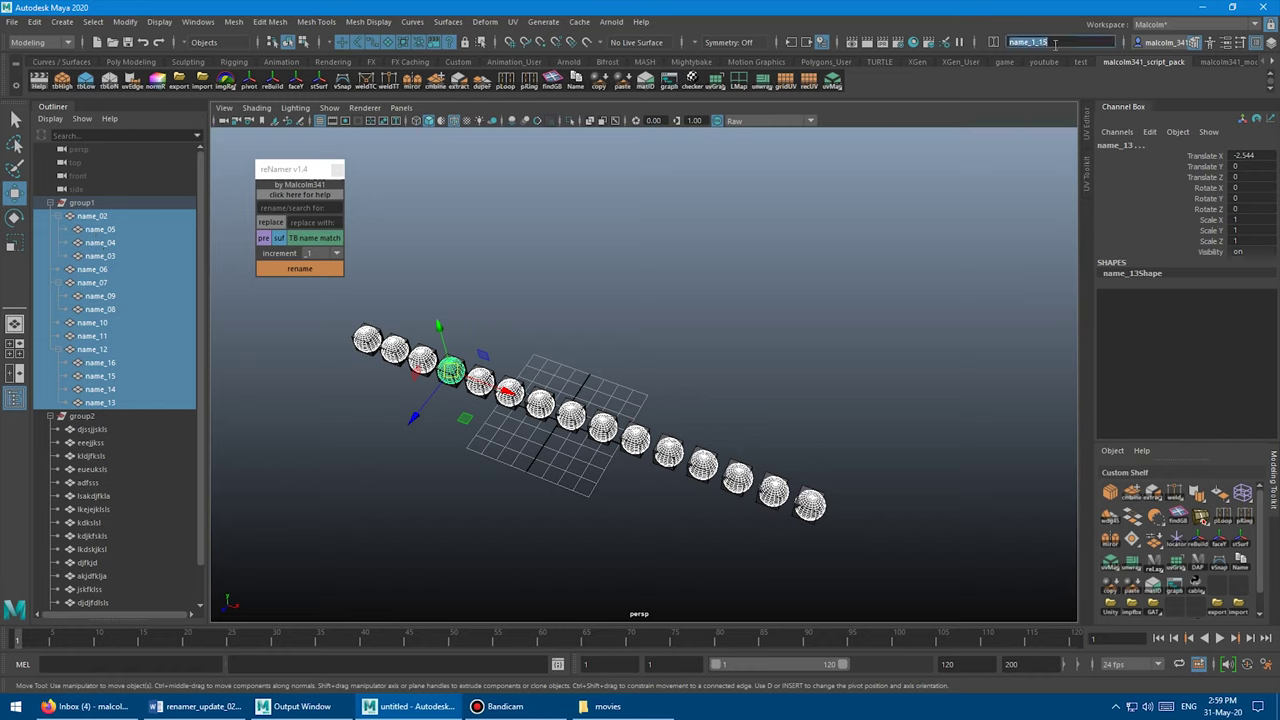
pyautogui.write('name_')
pyautogui.write('1')
pyautogui.press('Return')
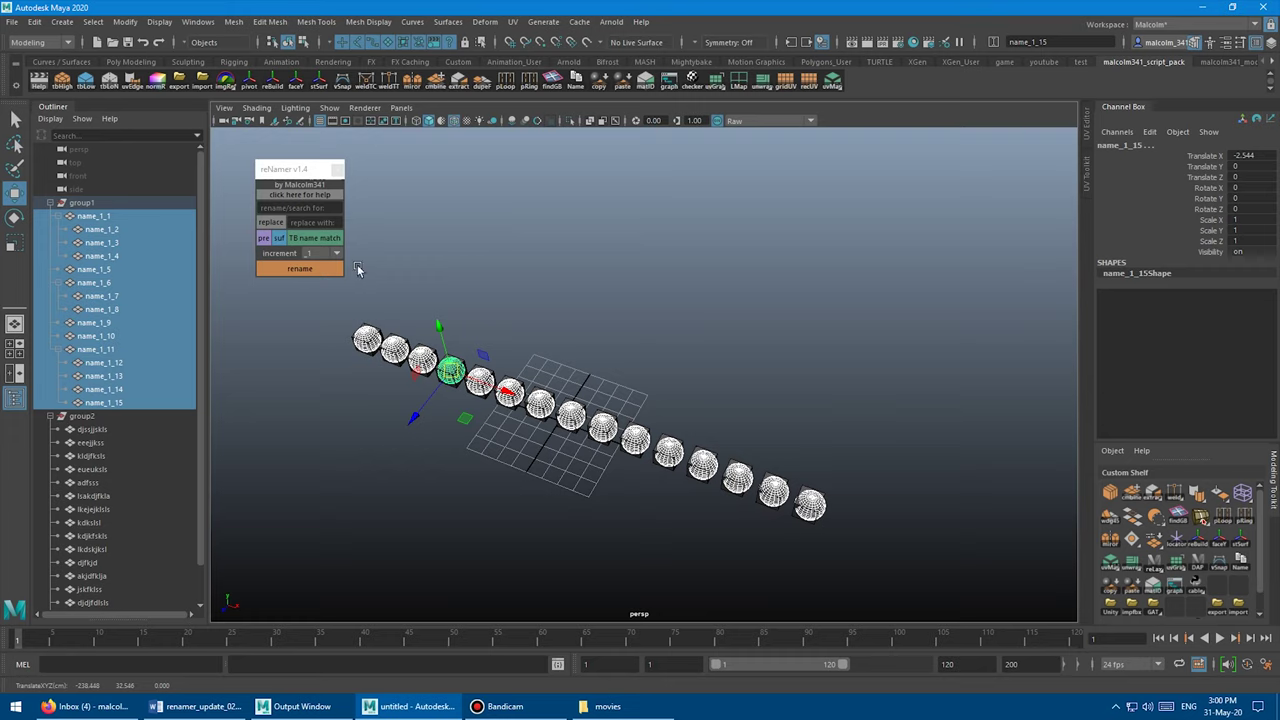
pyautogui.click(277, 325)
pyautogui.click(108, 205)
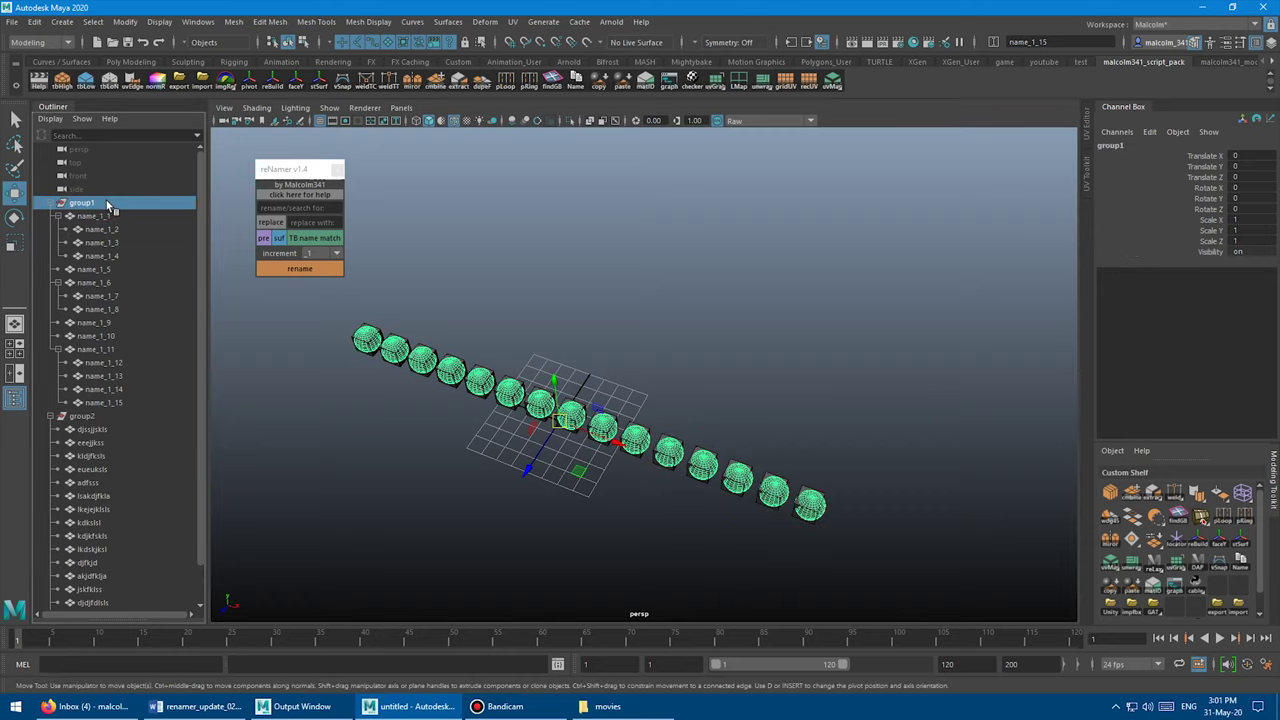
pyautogui.click(105, 217)
pyautogui.click(104, 230)
pyautogui.click(102, 243)
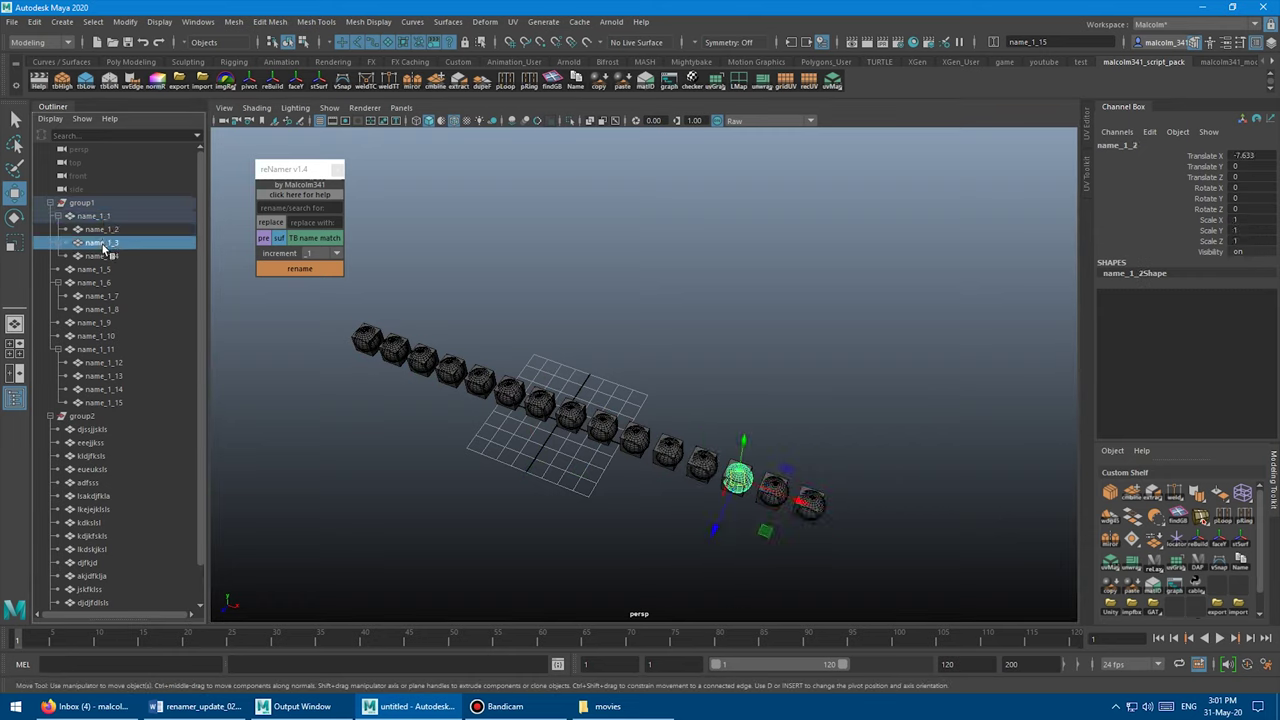
pyautogui.click(102, 256)
pyautogui.click(100, 269)
pyautogui.click(99, 283)
pyautogui.click(99, 296)
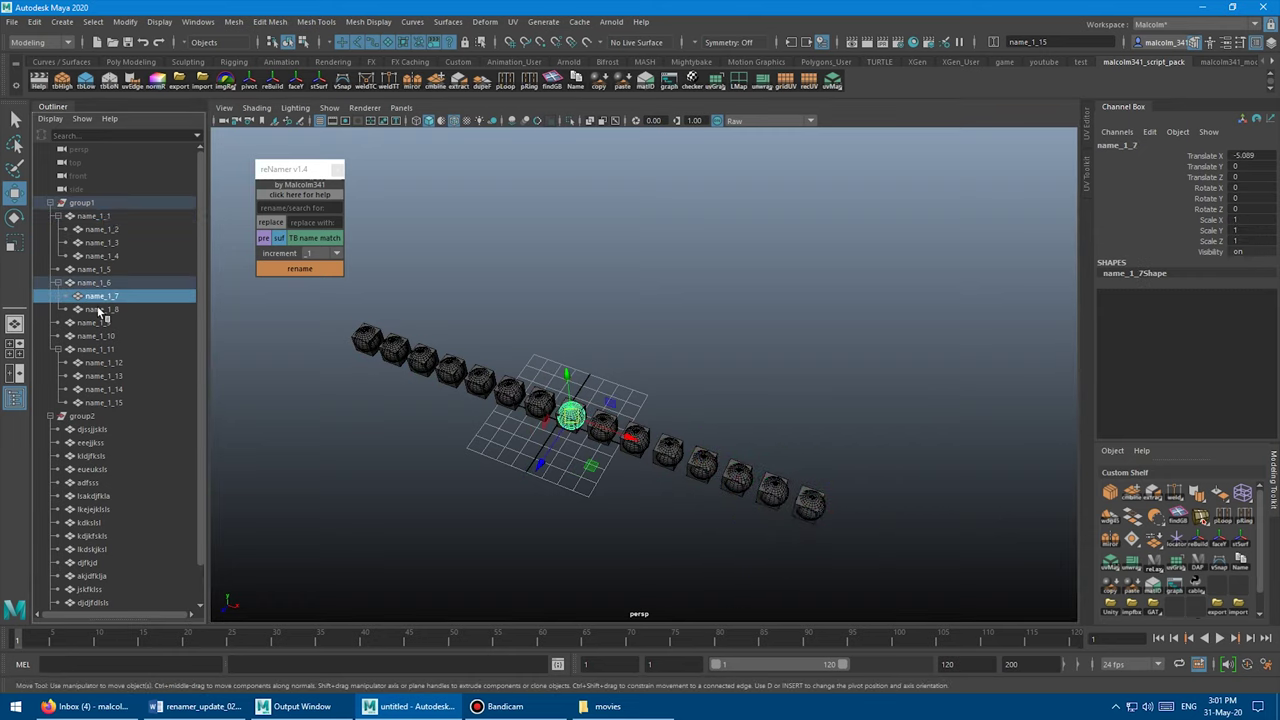
pyautogui.click(100, 310)
pyautogui.click(98, 323)
pyautogui.click(98, 336)
pyautogui.click(97, 349)
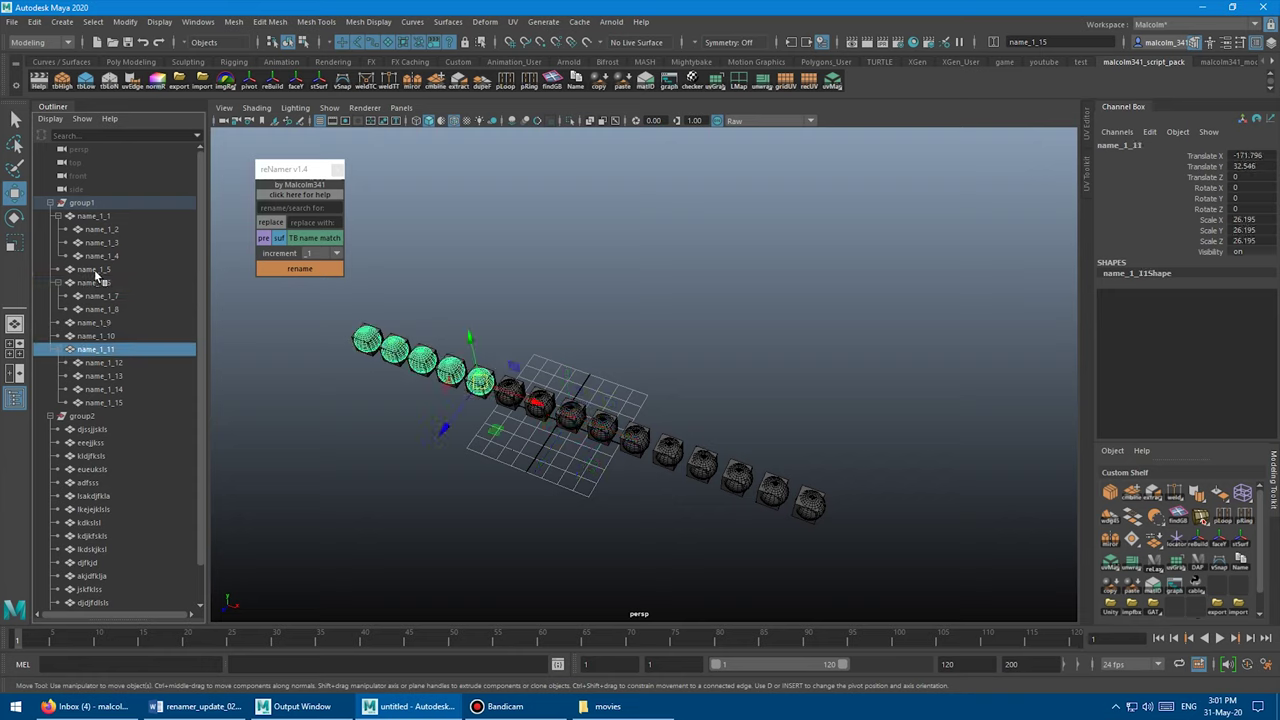
pyautogui.moveTo(119, 216); pyautogui.dragTo(121, 399)
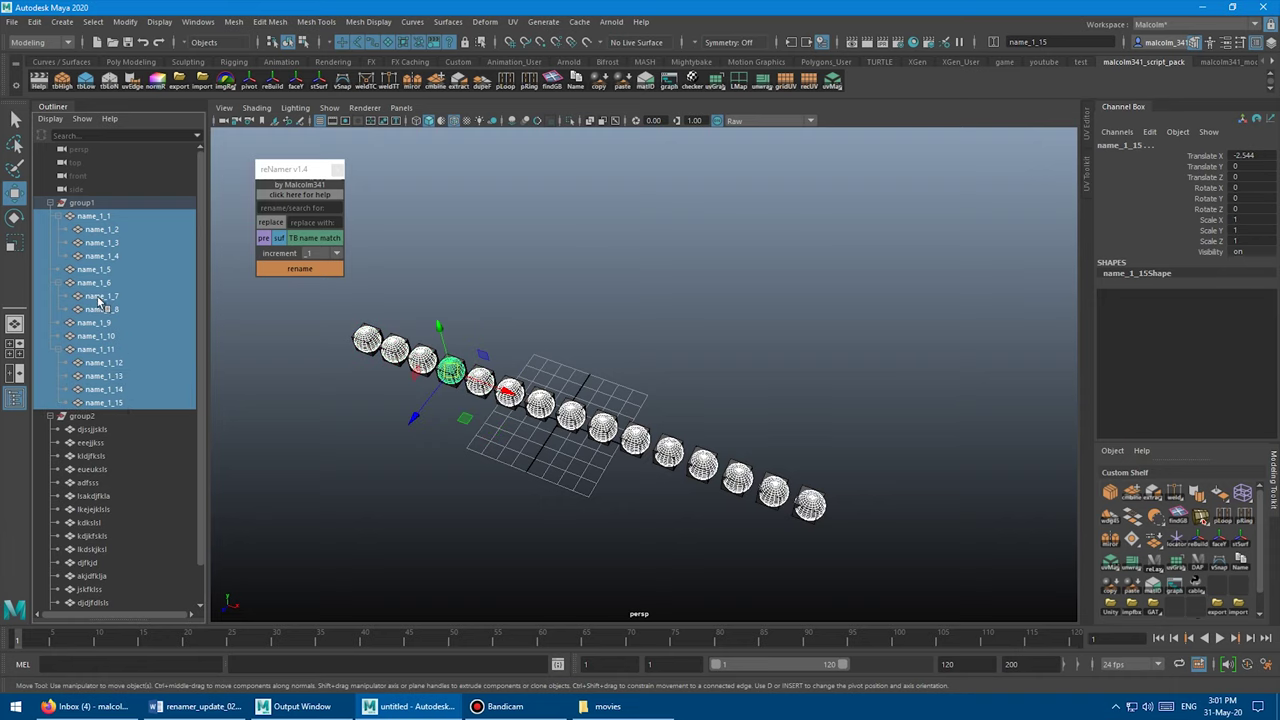
# Step: Enter 'name' as the reNamer base name and rename the spheres name_1 through name_15 with _1
pyautogui.click(290, 208)
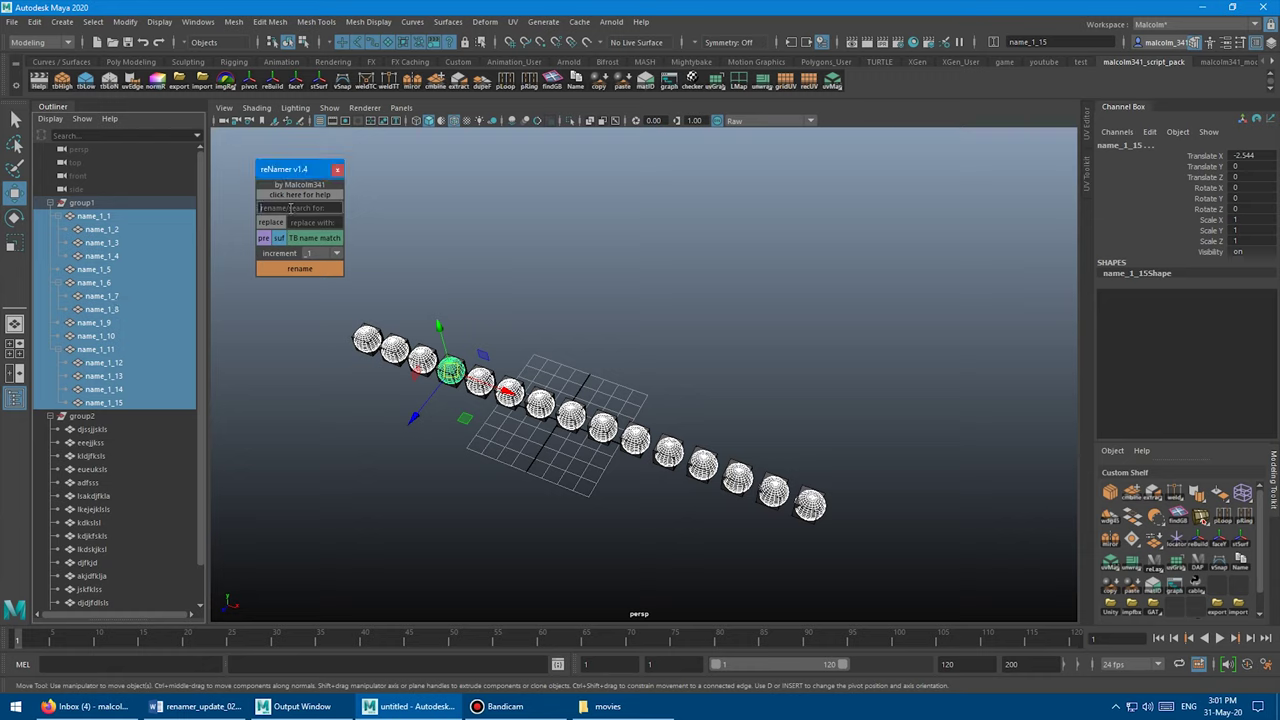
pyautogui.write('name')
pyautogui.click(318, 256)
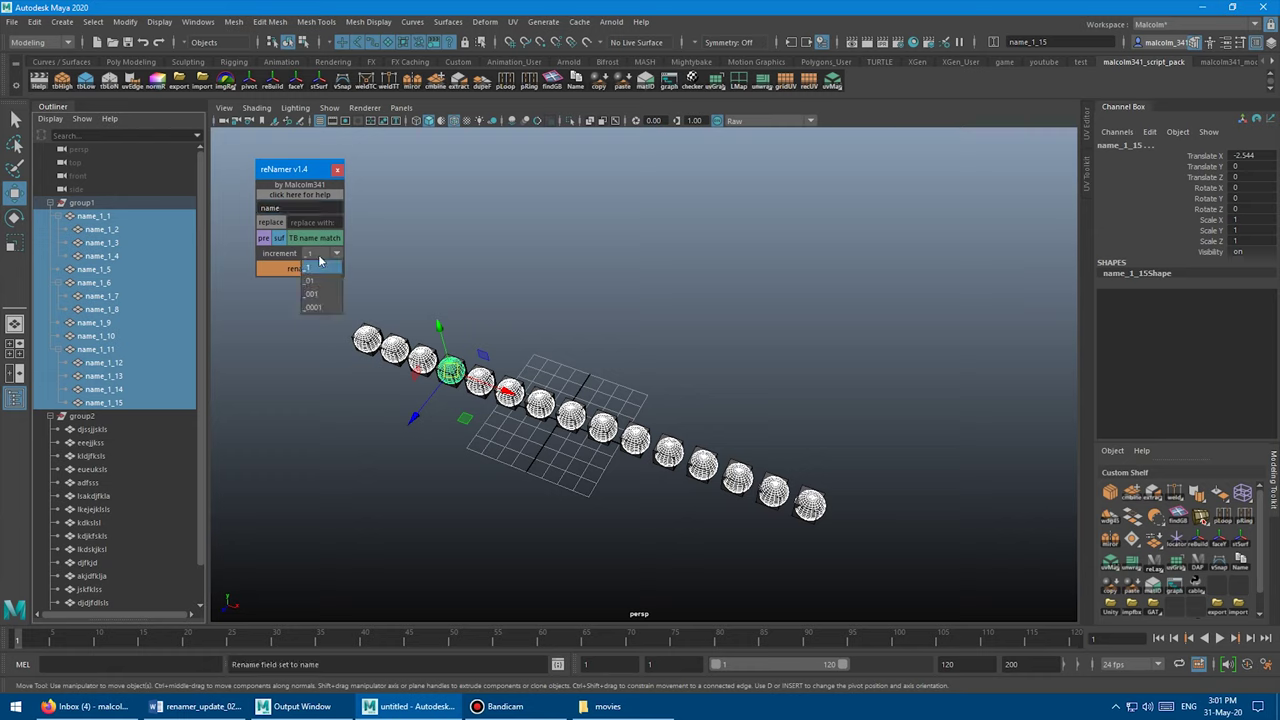
pyautogui.click(318, 262)
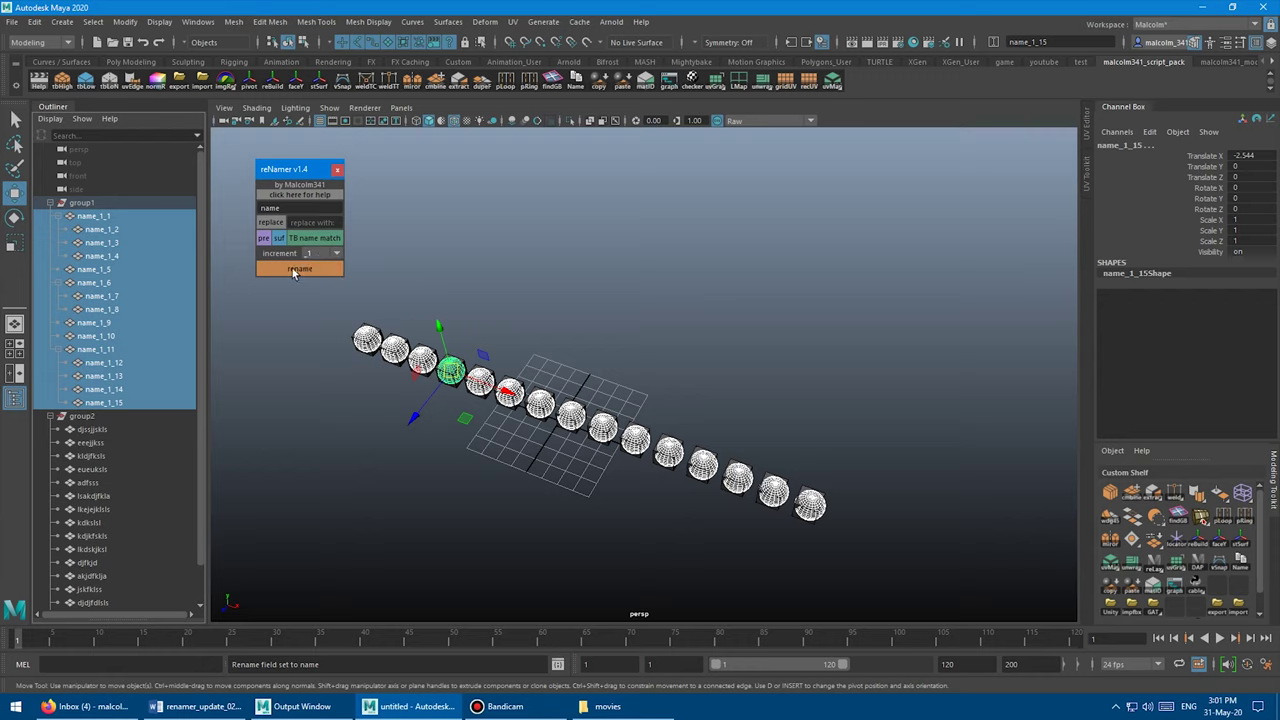
pyautogui.click(292, 268)
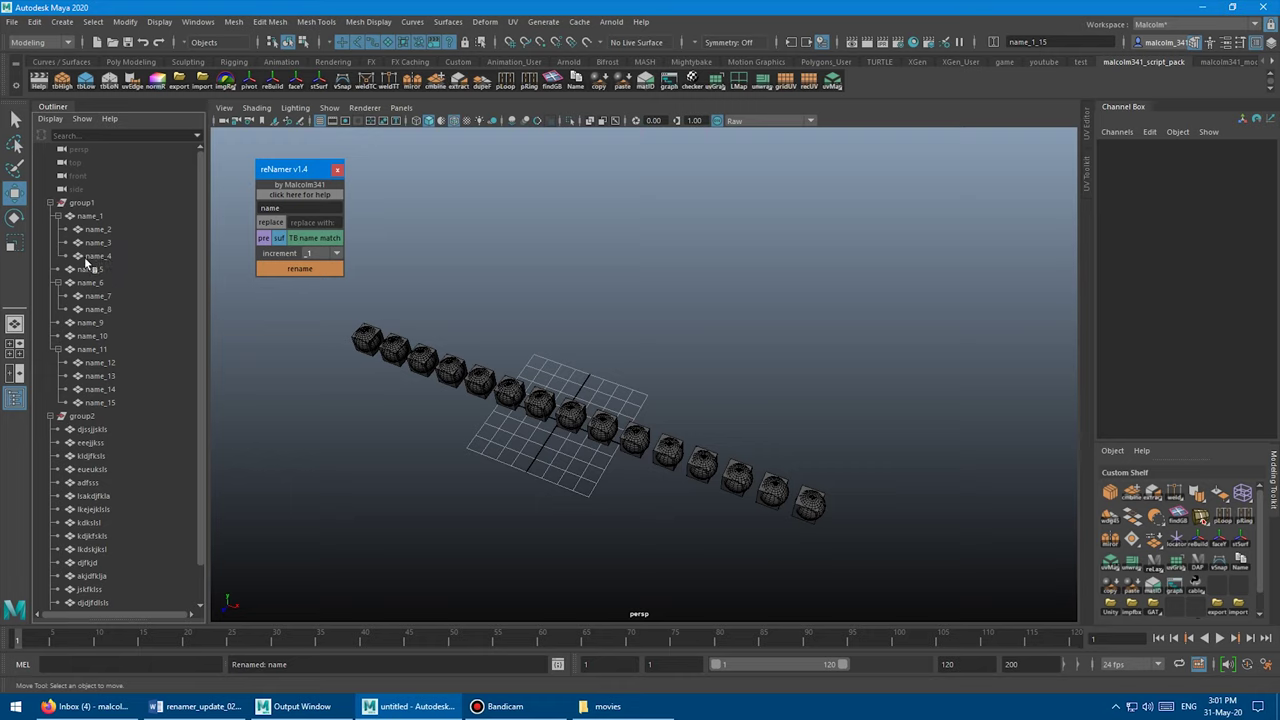
# Step: Reselect the spheres and rename them with _01 padding to name_01 through name_15
pyautogui.moveTo(105, 214); pyautogui.dragTo(118, 400)
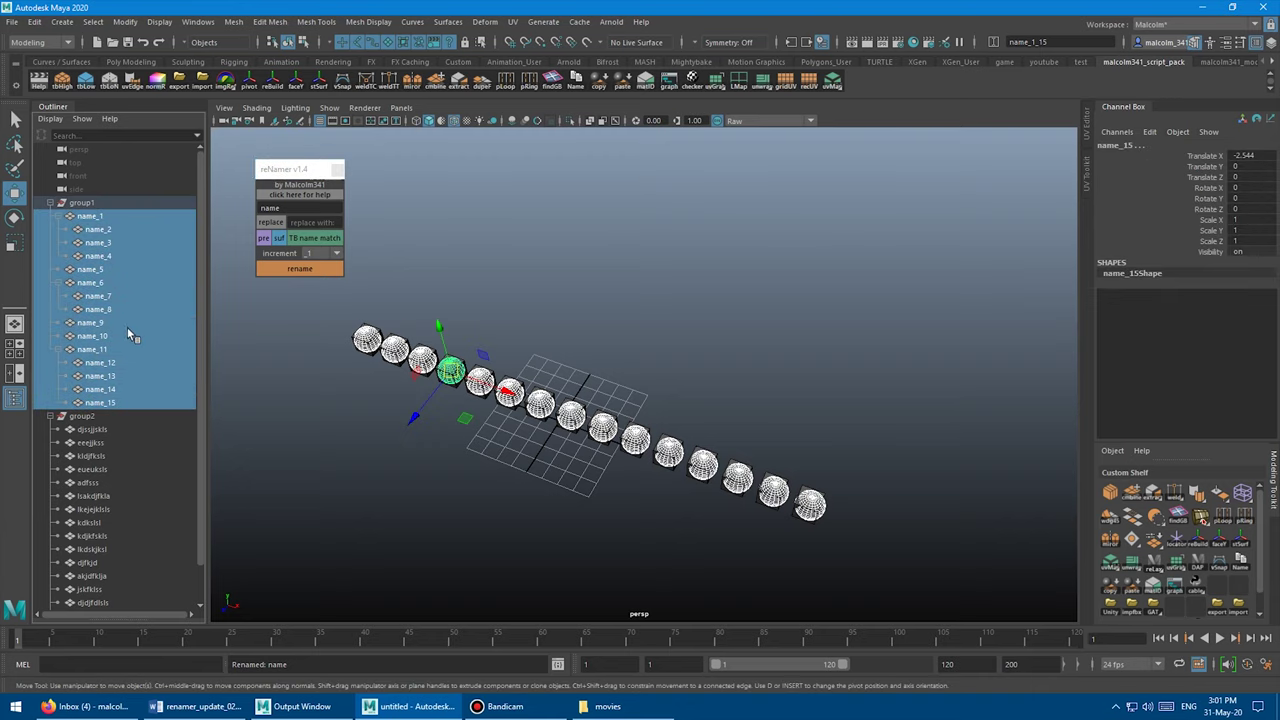
pyautogui.click(319, 255)
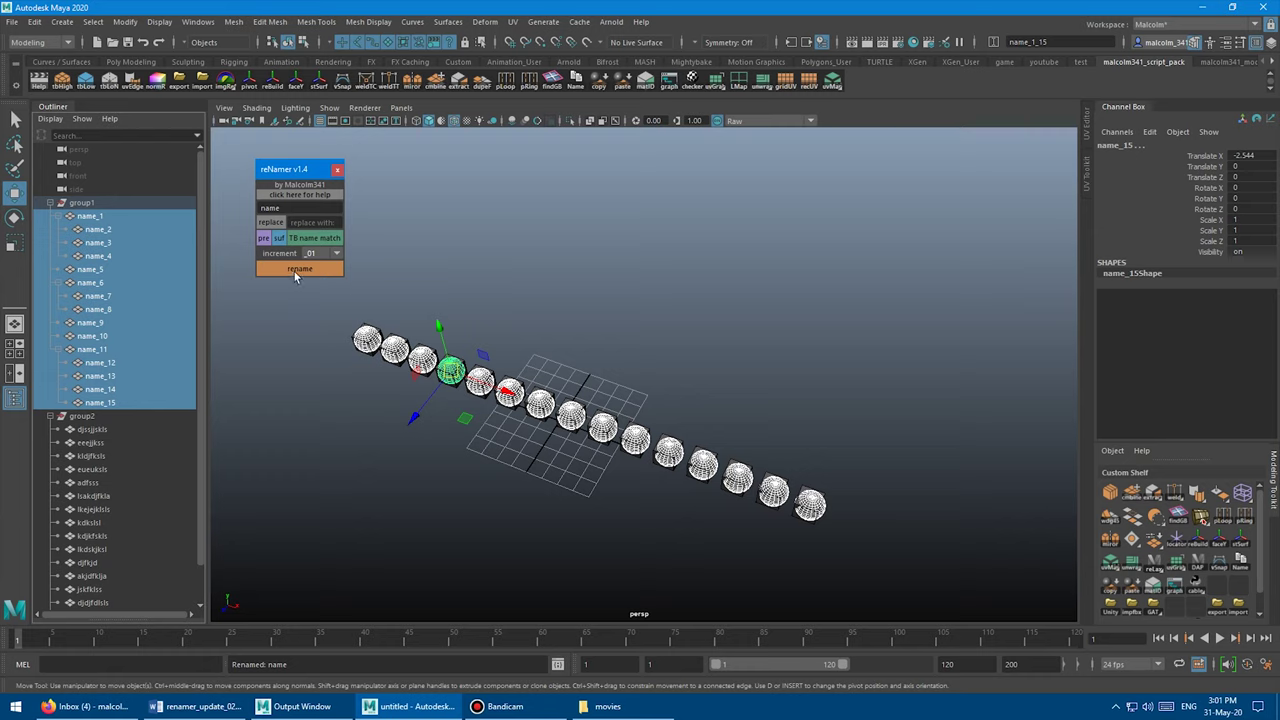
pyautogui.click(294, 269)
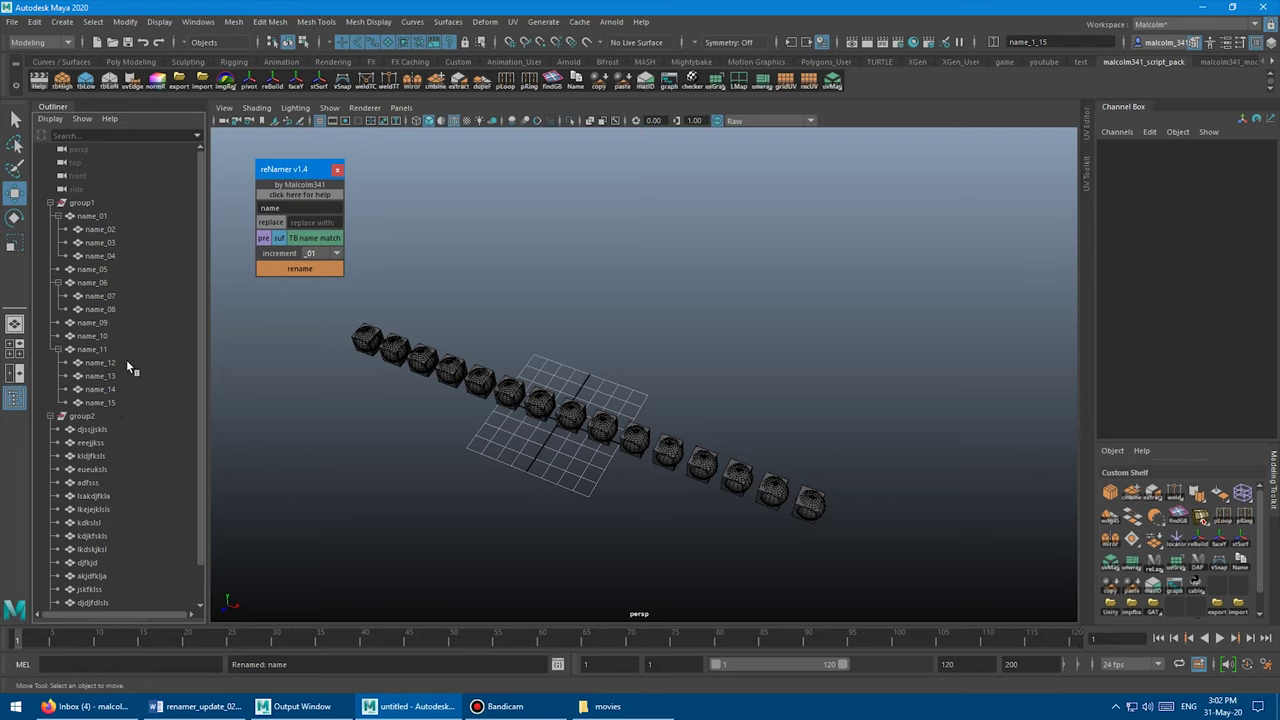
# Step: Select name_01 to name_15 and rename them with three-digit _001 numbering
pyautogui.click(105, 217)
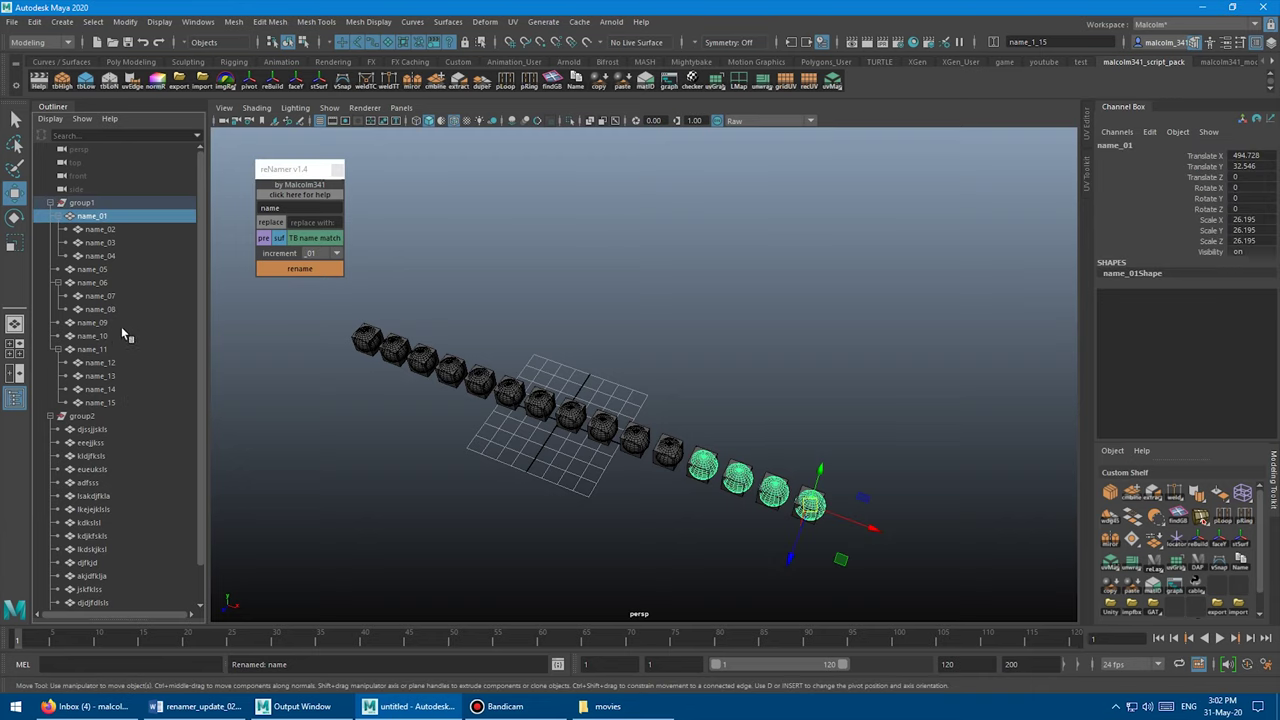
pyautogui.click(112, 230)
pyautogui.click(111, 219)
pyautogui.moveTo(111, 219); pyautogui.dragTo(121, 400)
pyautogui.click(316, 256)
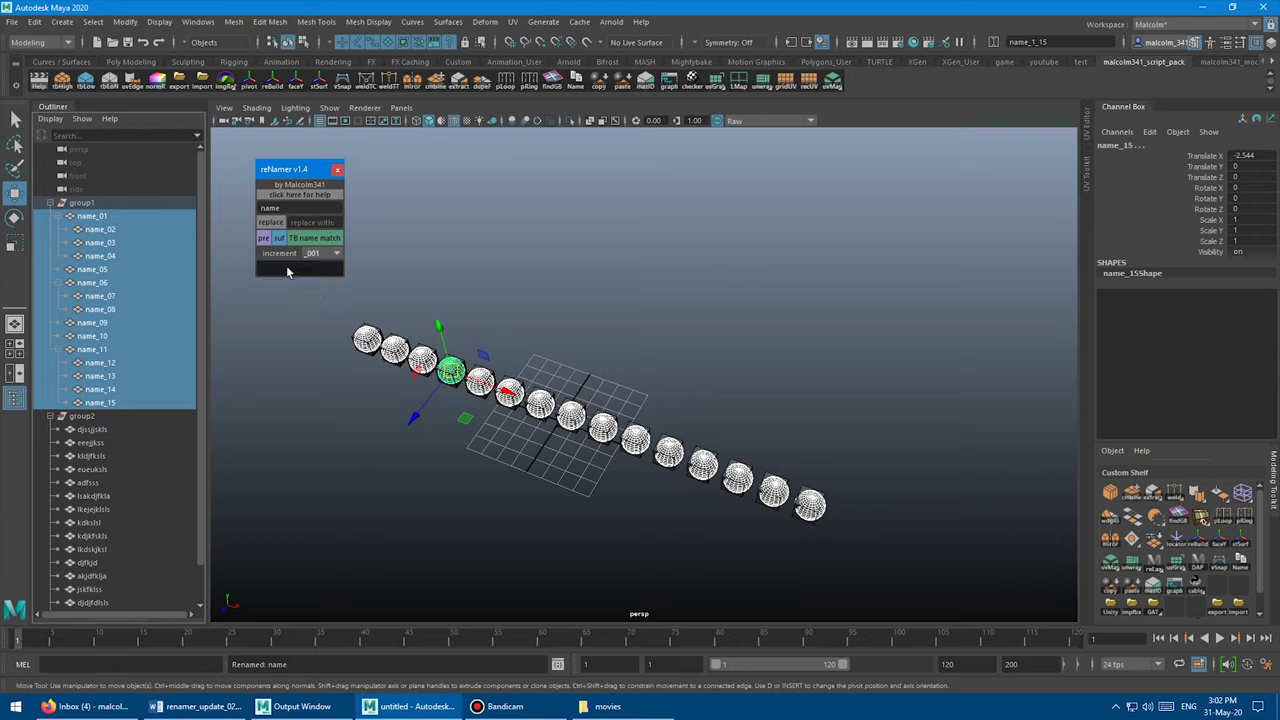
pyautogui.click(287, 269)
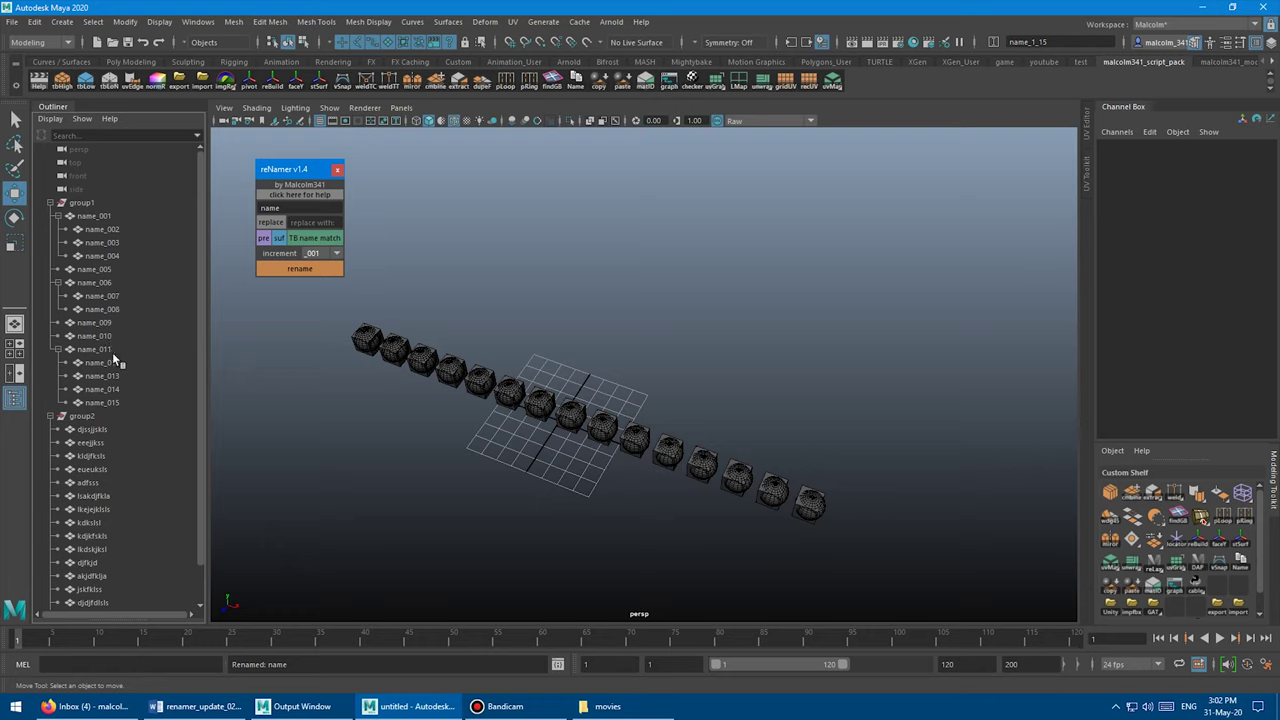
# Step: Reselect the group1 objects and rename them with four-digit _0001 numbering
pyautogui.moveTo(110, 216); pyautogui.dragTo(120, 402)
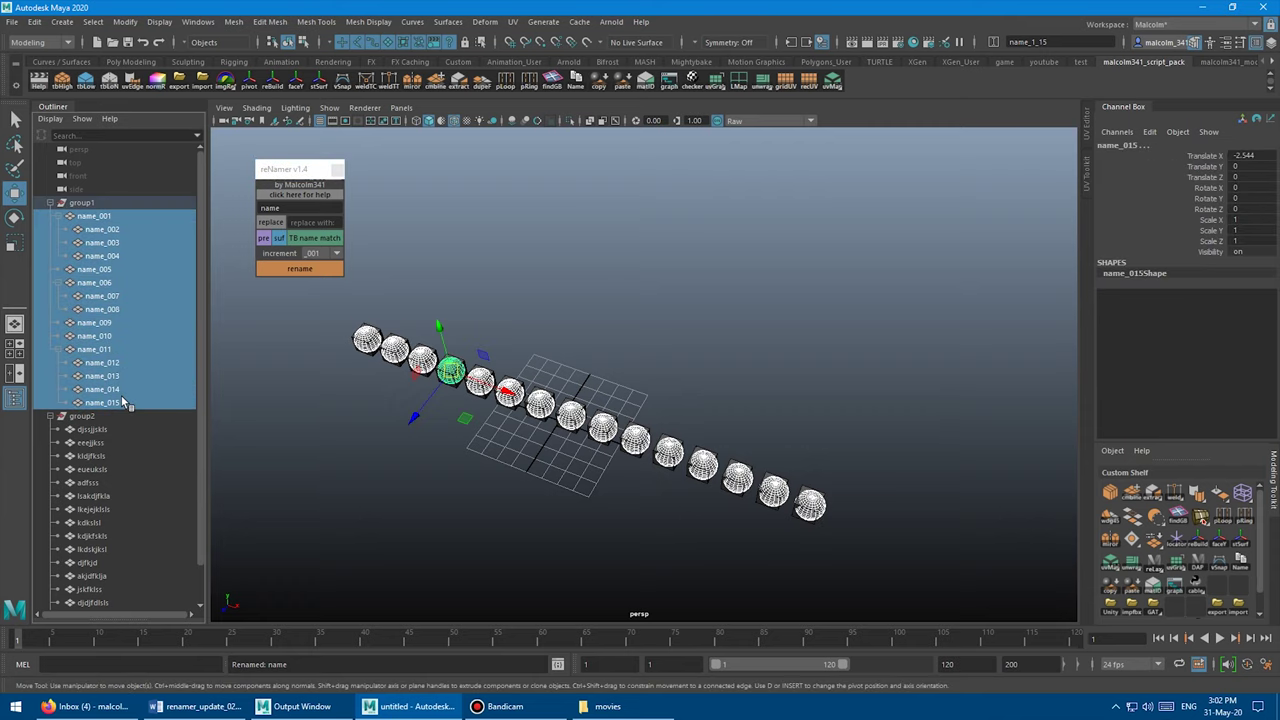
pyautogui.click(322, 254)
pyautogui.click(316, 308)
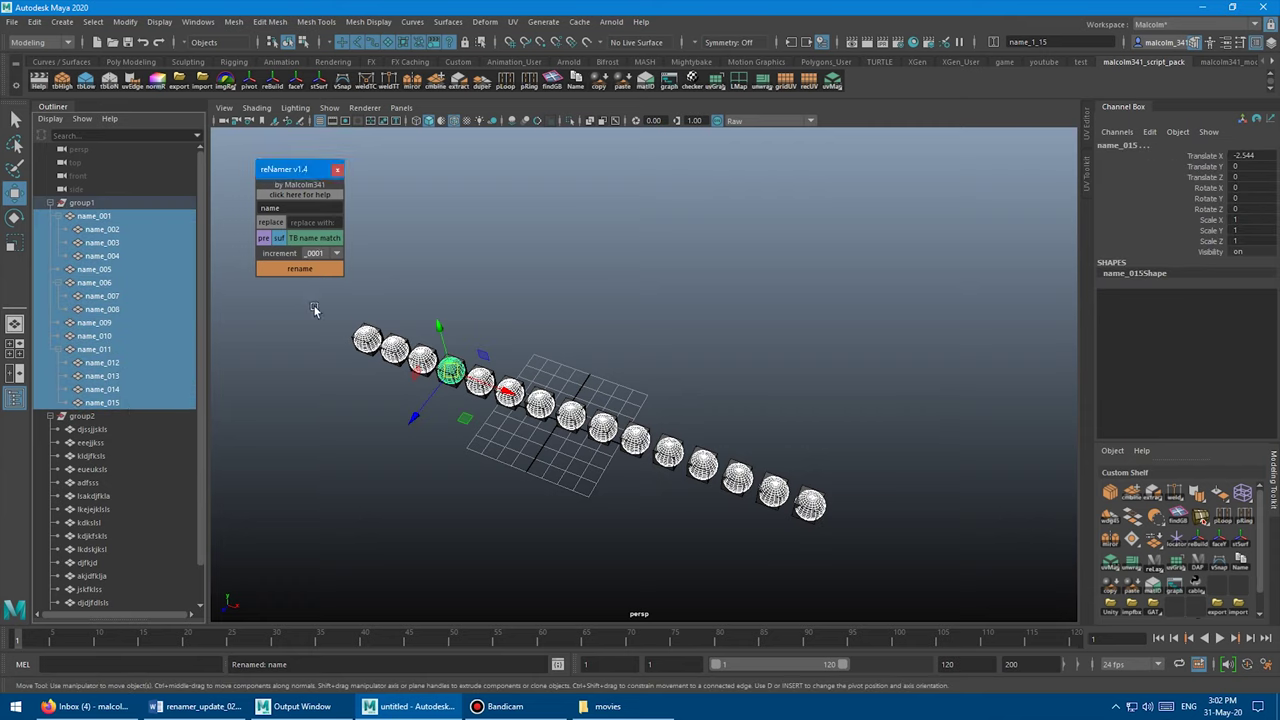
pyautogui.click(294, 269)
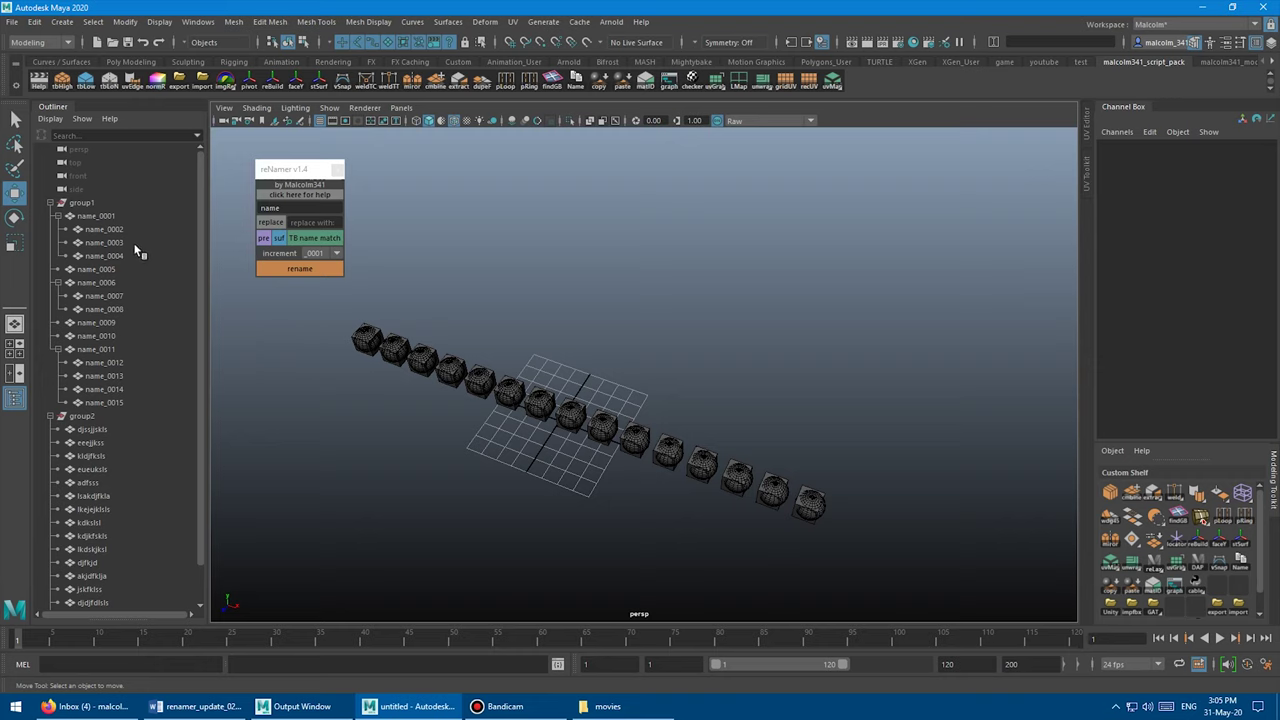
# Step: Select all thirty objects across group1 and group2 in the Outliner
pyautogui.moveTo(114, 216); pyautogui.dragTo(105, 590)
pyautogui.scroll(-2, 143, 531)
pyautogui.keyDown('ctrl'); pyautogui.click(107, 563); pyautogui.keyUp('ctrl')
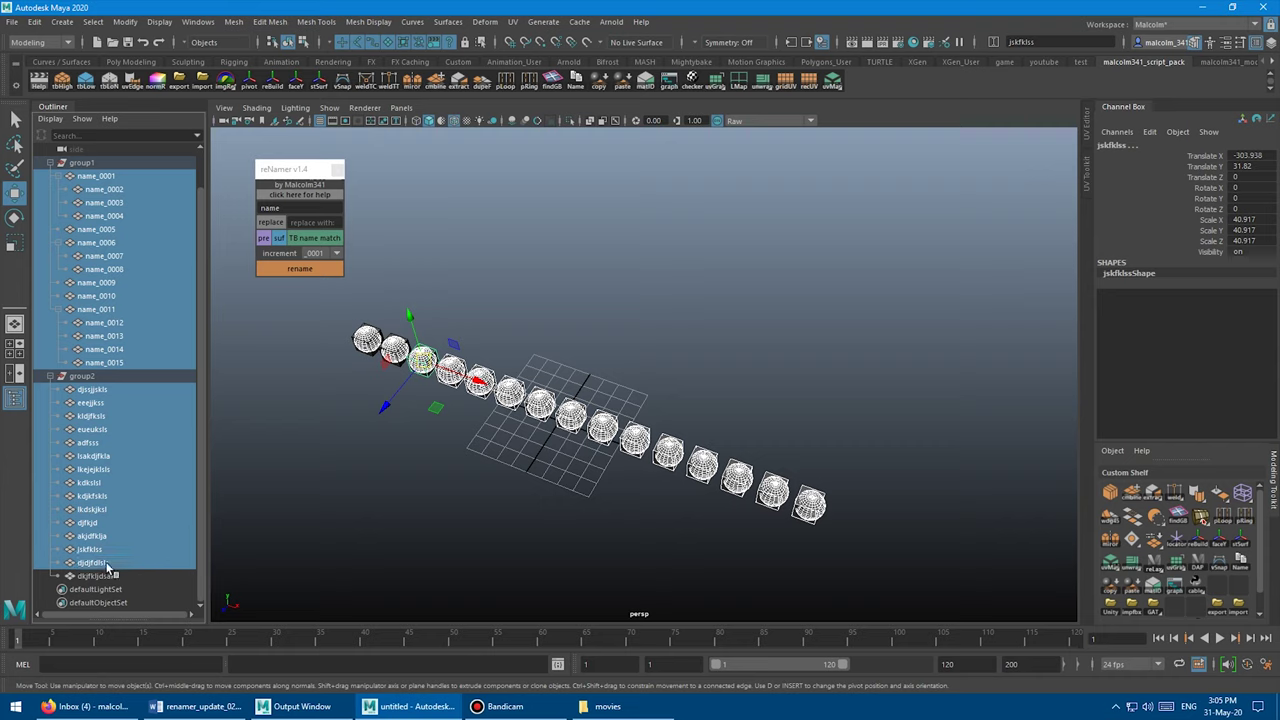
pyautogui.keyDown('ctrl'); pyautogui.click(108, 576); pyautogui.keyUp('ctrl')
pyautogui.scroll(2, 129, 524)
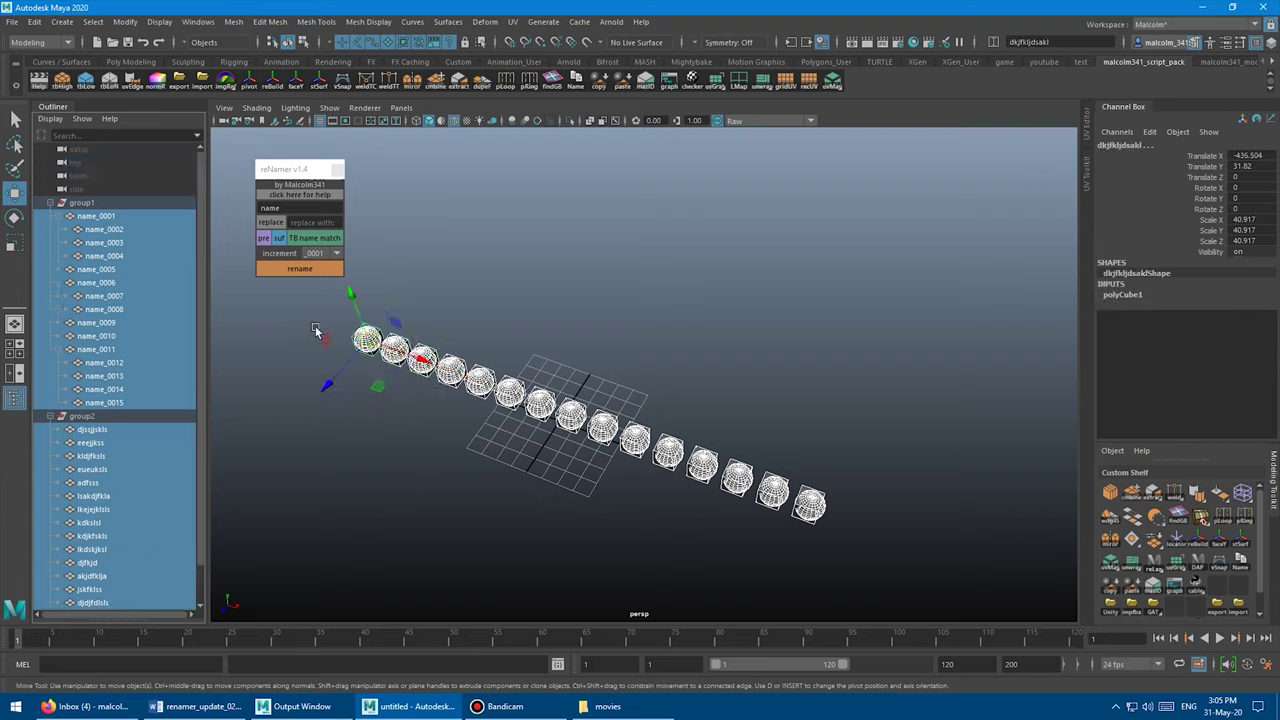
# Step: Set _01 padding, enter base name 'test' and rename the selection to test_01 through test_30
pyautogui.click(321, 254)
pyautogui.click(321, 254)
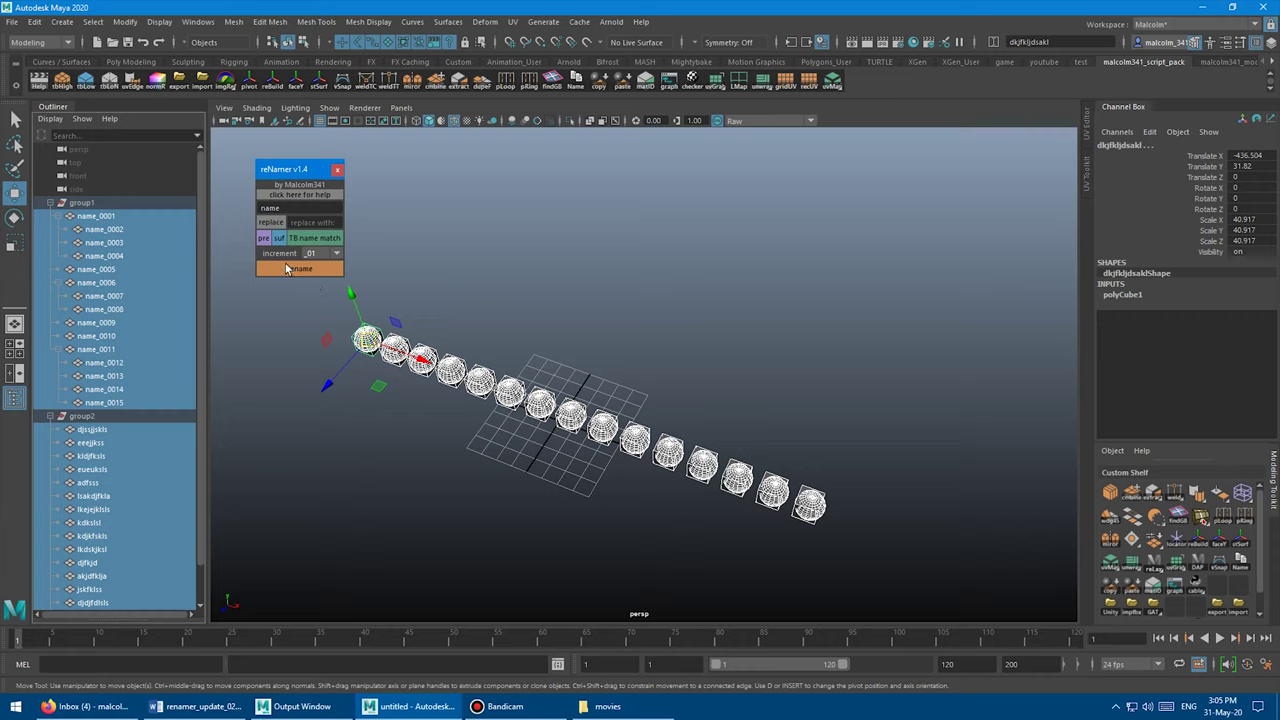
pyautogui.doubleClick(291, 208)
pyautogui.write('test')
pyautogui.click(281, 267)
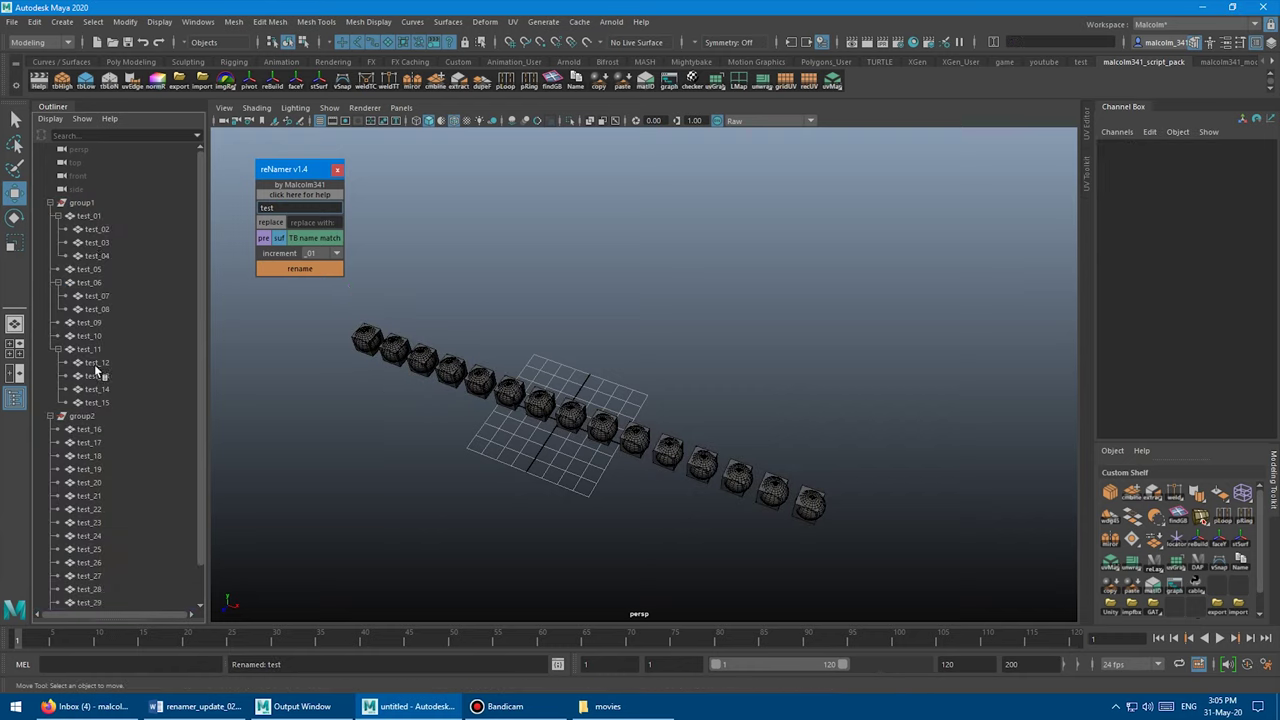
# Step: Select test_16 to check the new names, then clear the selection
pyautogui.click(99, 428)
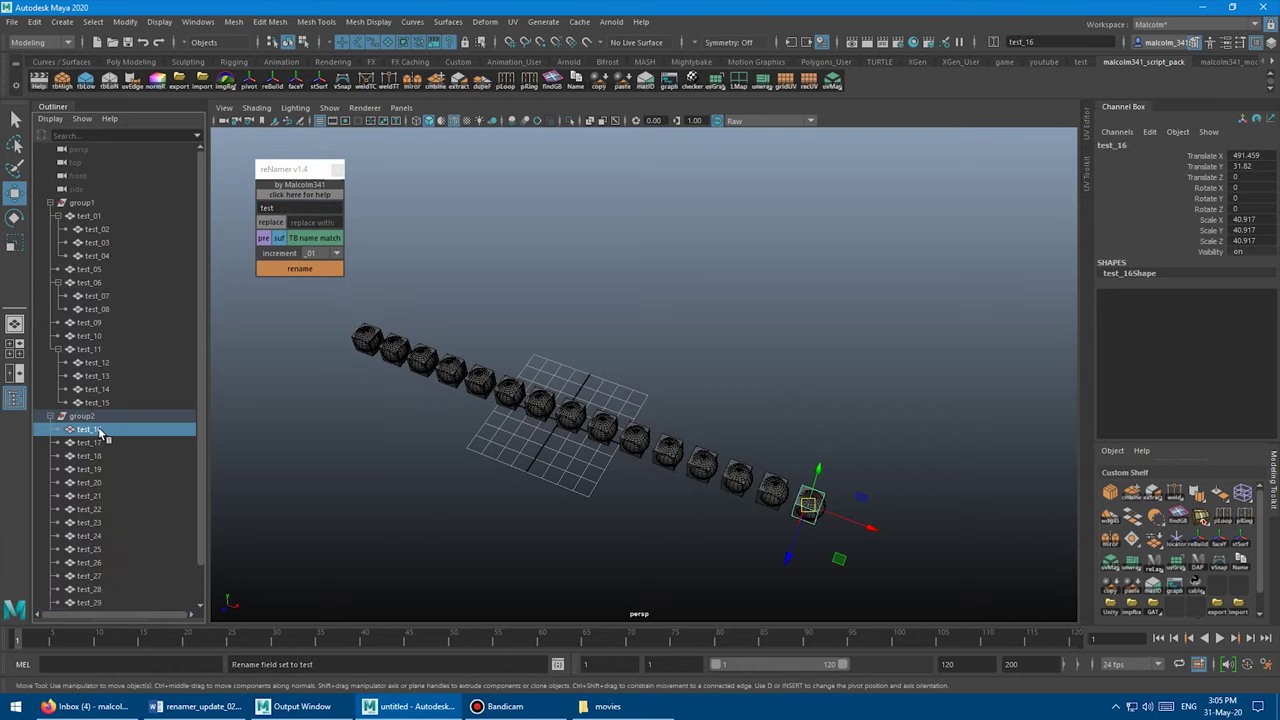
pyautogui.scroll(-1, 103, 452)
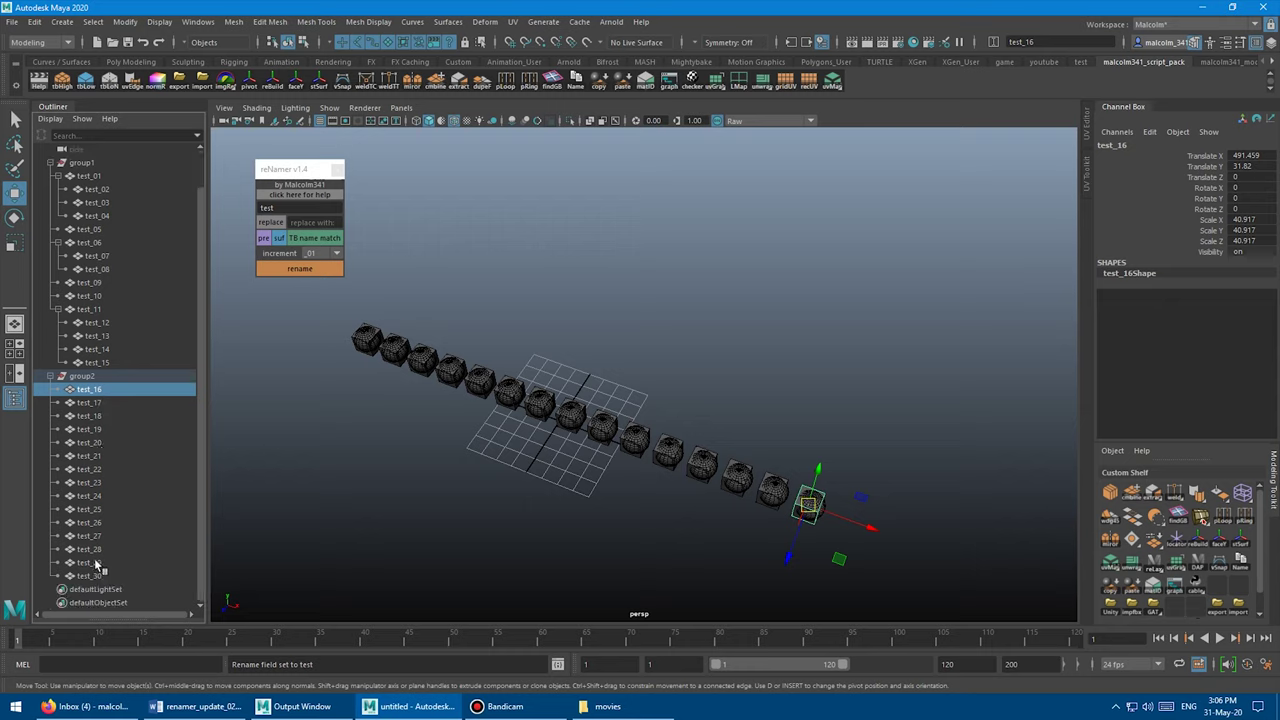
pyautogui.scroll(1, 105, 482)
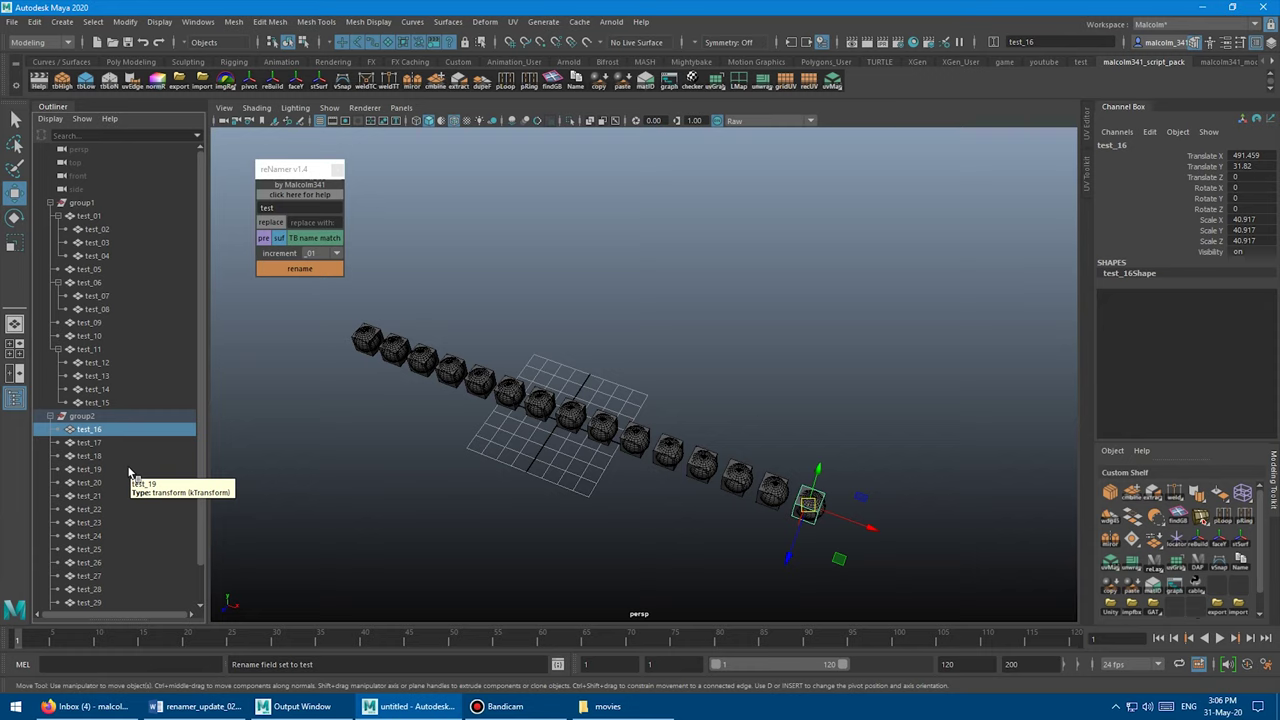
pyautogui.click(326, 410)
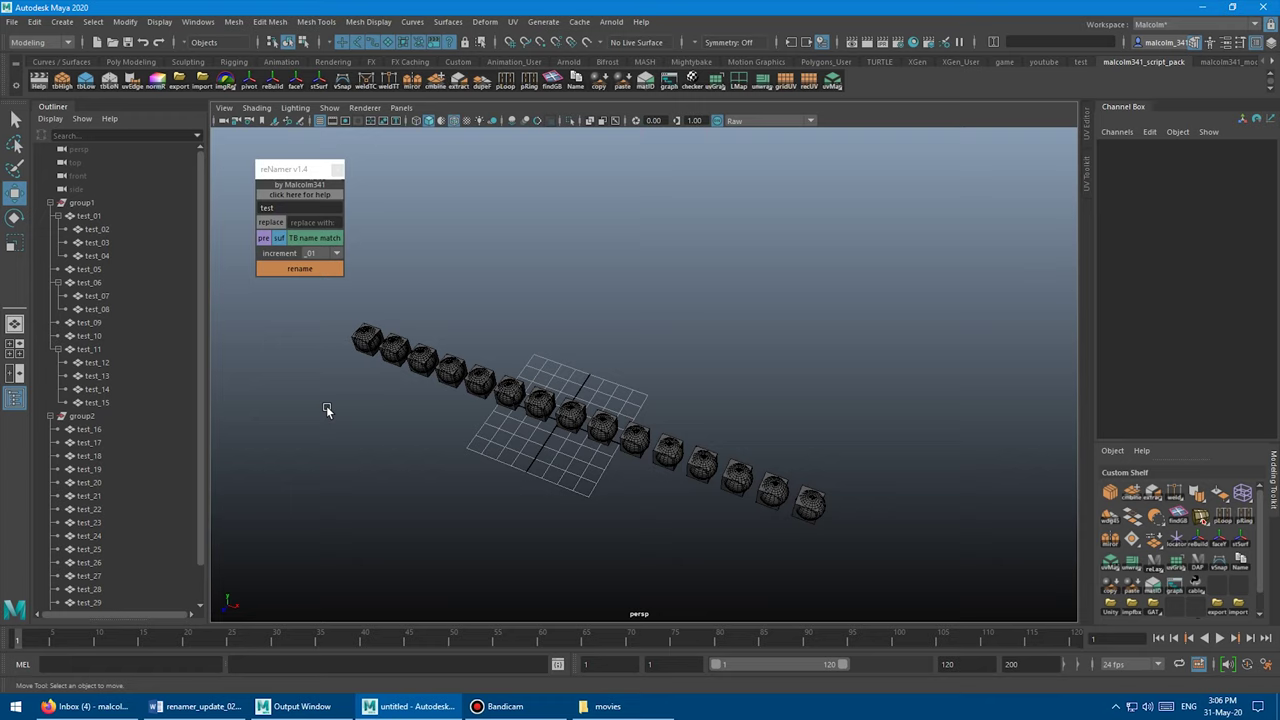
# Step: Select test_01 to test_15 and rename them name_01 through name_15 with base name 'name'
pyautogui.click(95, 214)
pyautogui.keyDown('shift'); pyautogui.click(103, 401); pyautogui.keyUp('shift')
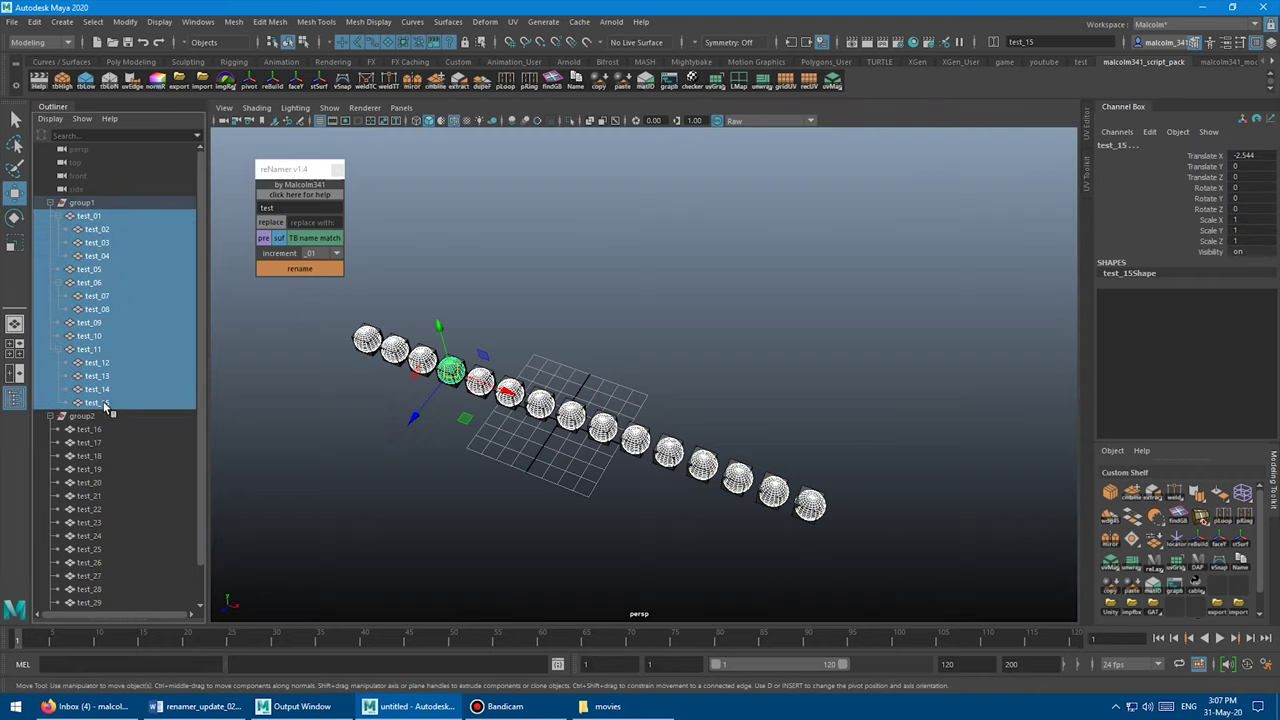
pyautogui.doubleClick(292, 207)
pyautogui.write('name')
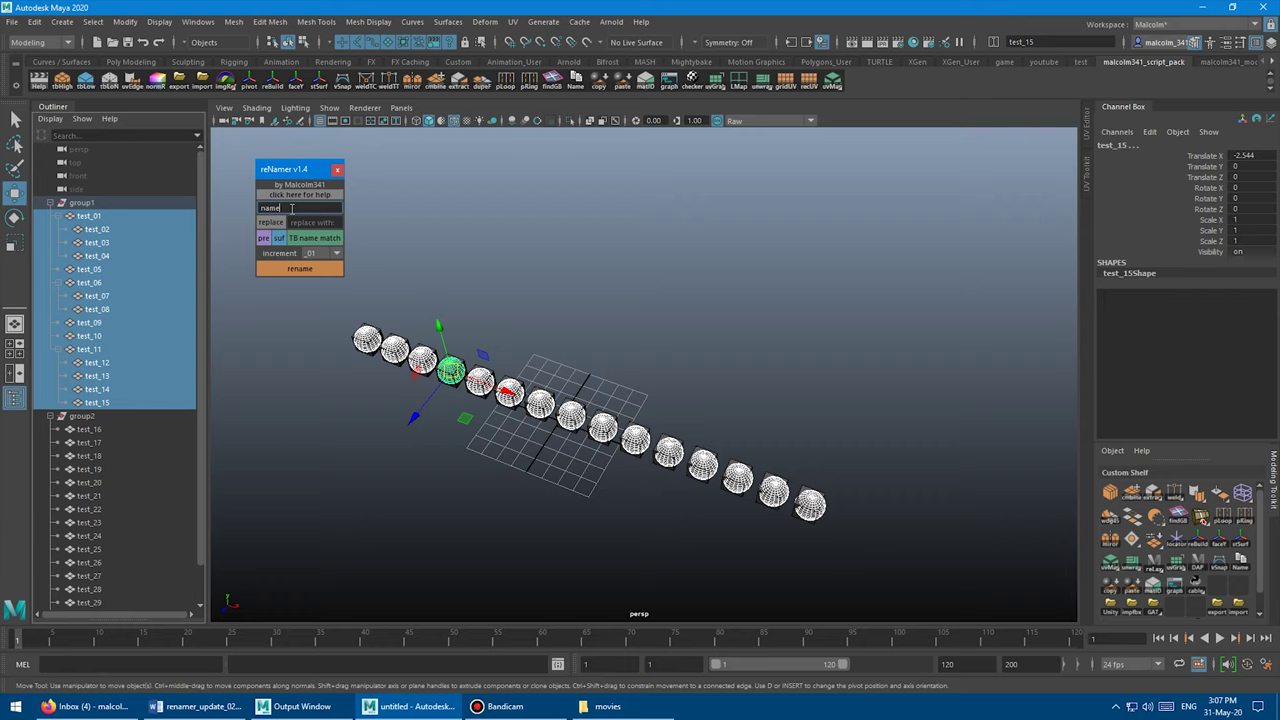
pyautogui.click(287, 270)
# Step: Select test_16 to test_30 in group2 and rename them name_01 through name_15
pyautogui.click(100, 441)
pyautogui.scroll(-1, 105, 436)
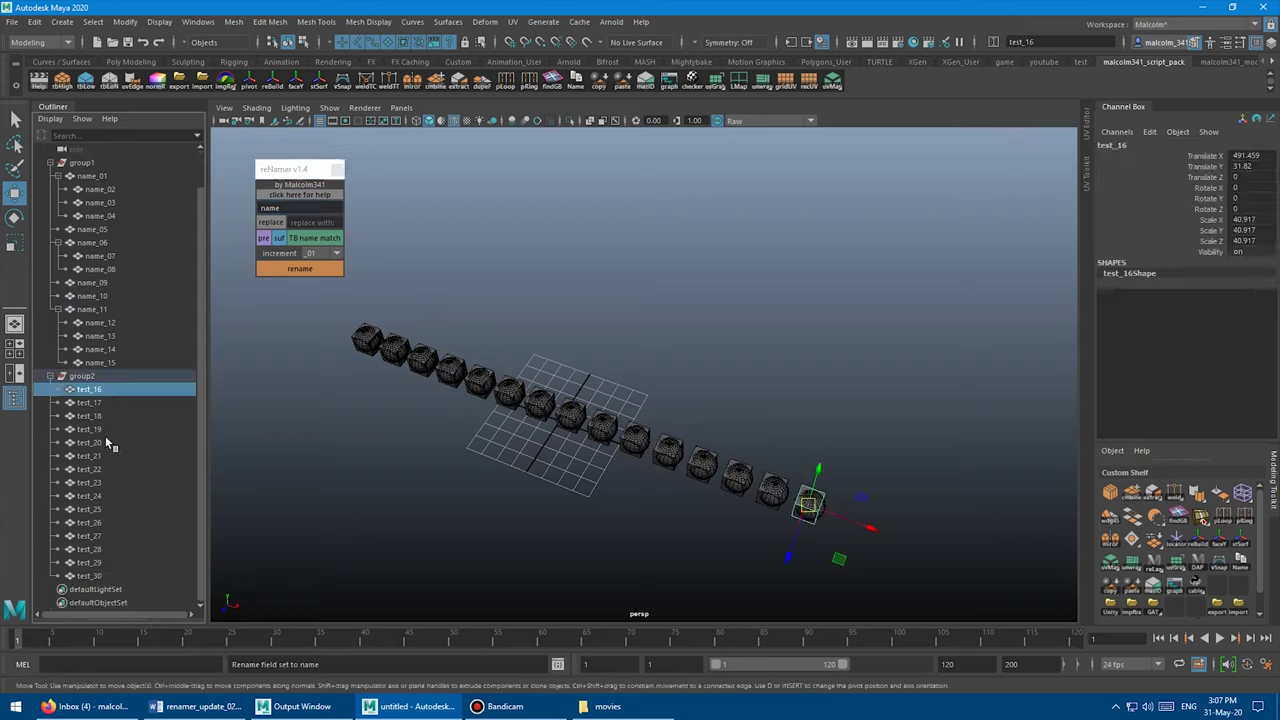
pyautogui.moveTo(104, 390); pyautogui.dragTo(120, 576)
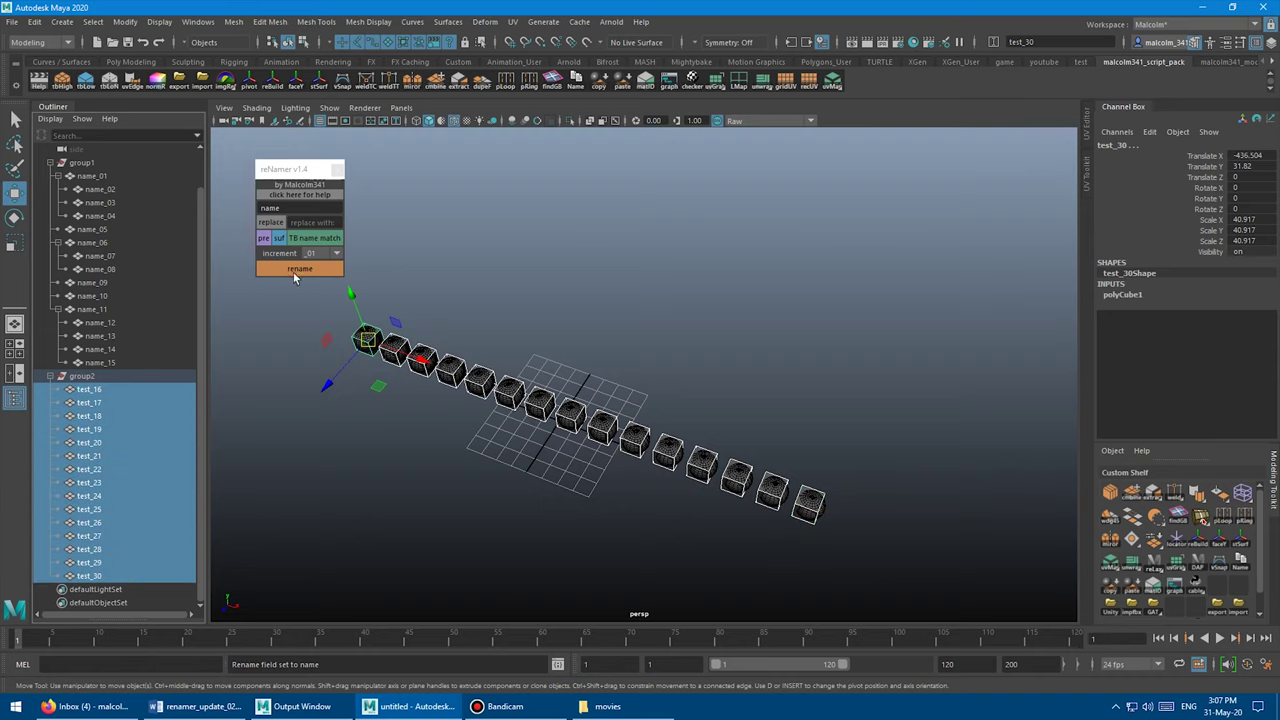
pyautogui.click(294, 269)
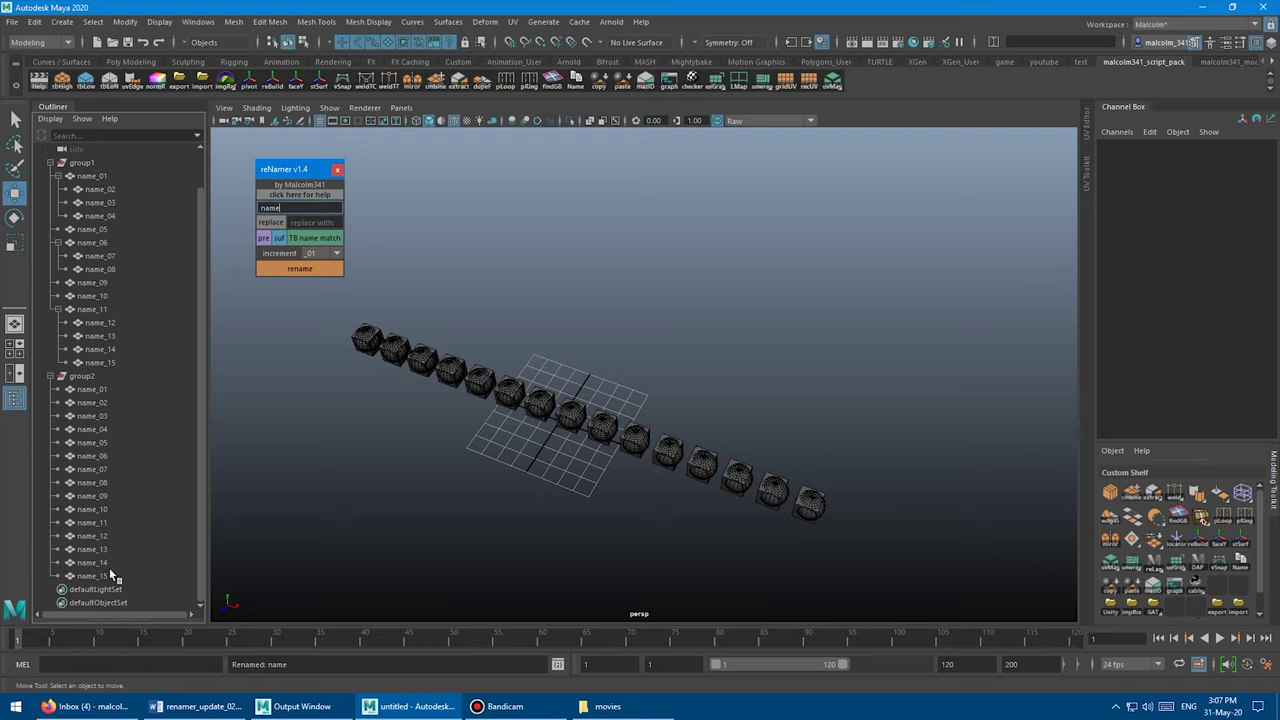
pyautogui.scroll(1, 110, 516)
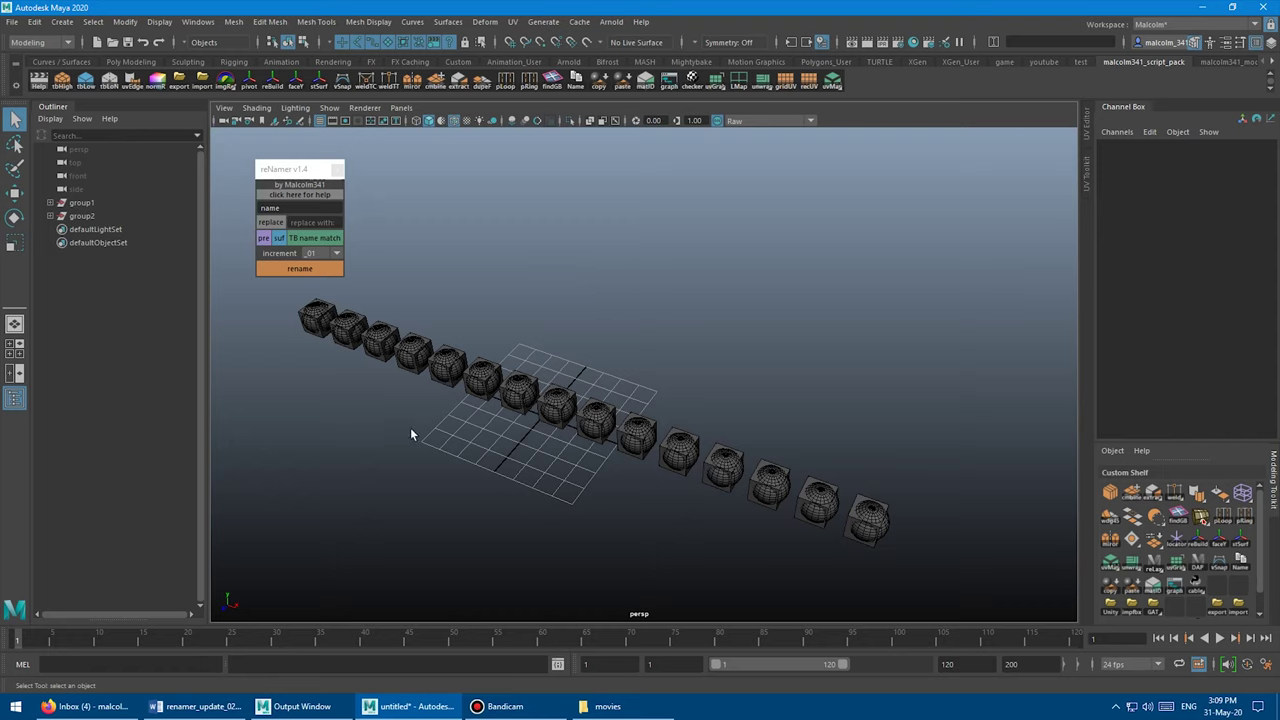
# Step: Expand group1 and group2 in the Outliner to show their objects
pyautogui.click(49, 216)
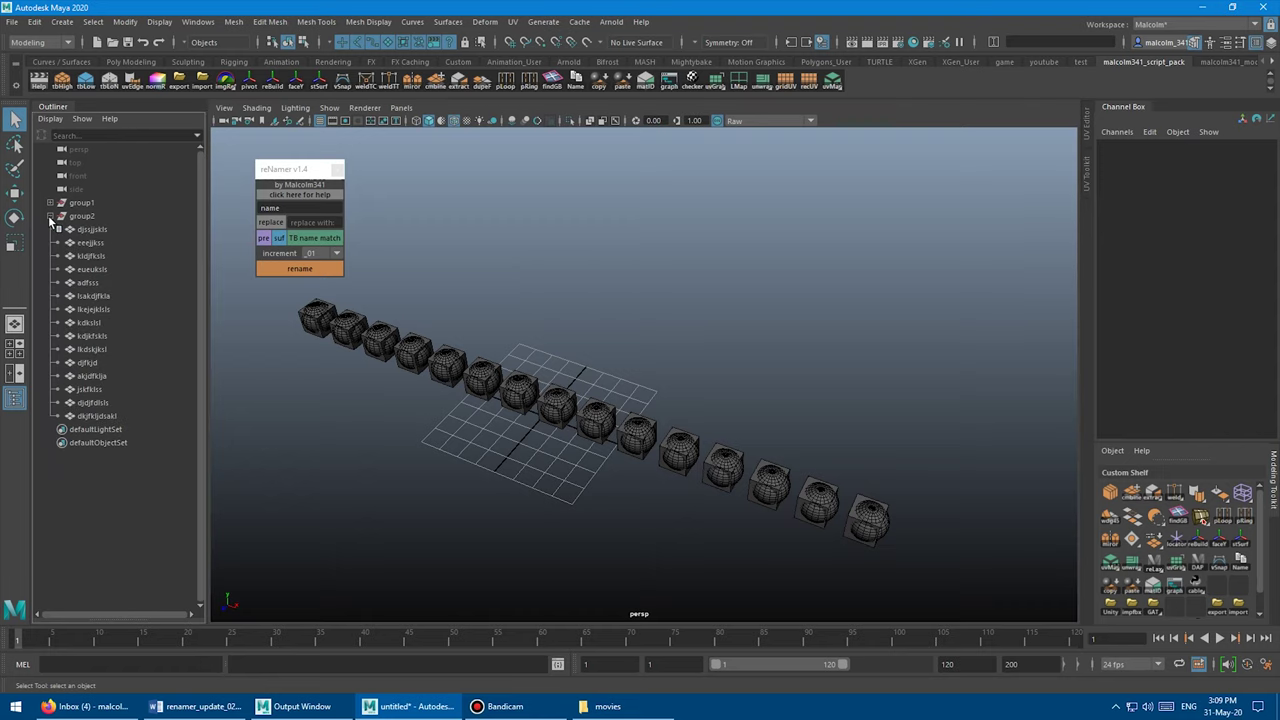
pyautogui.click(49, 202)
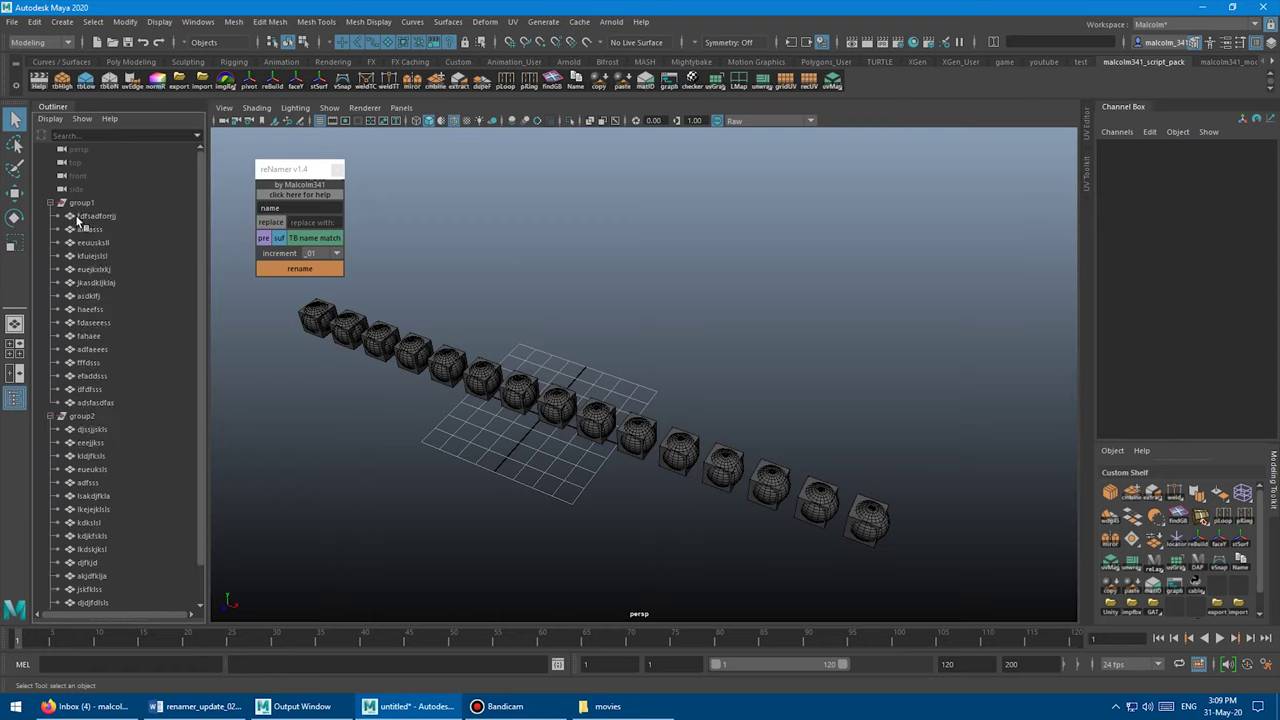
pyautogui.click(348, 378)
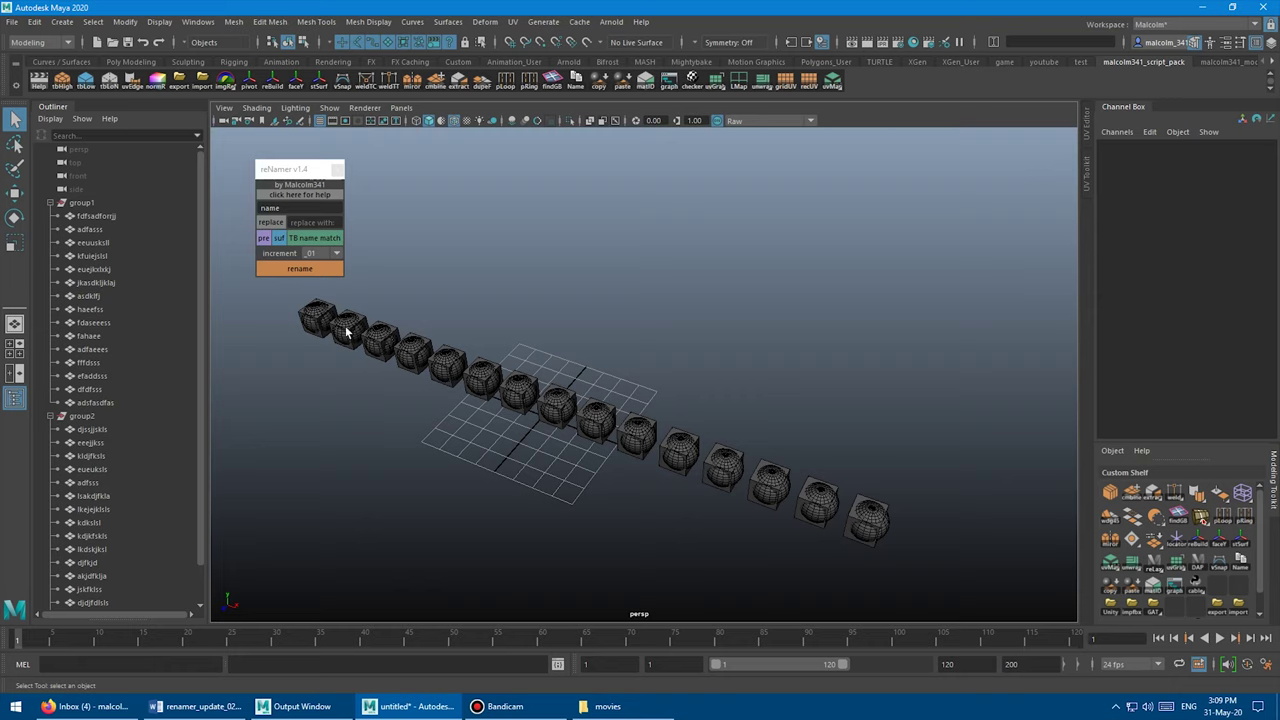
# Step: Rename group1 to high
pyautogui.click(104, 204)
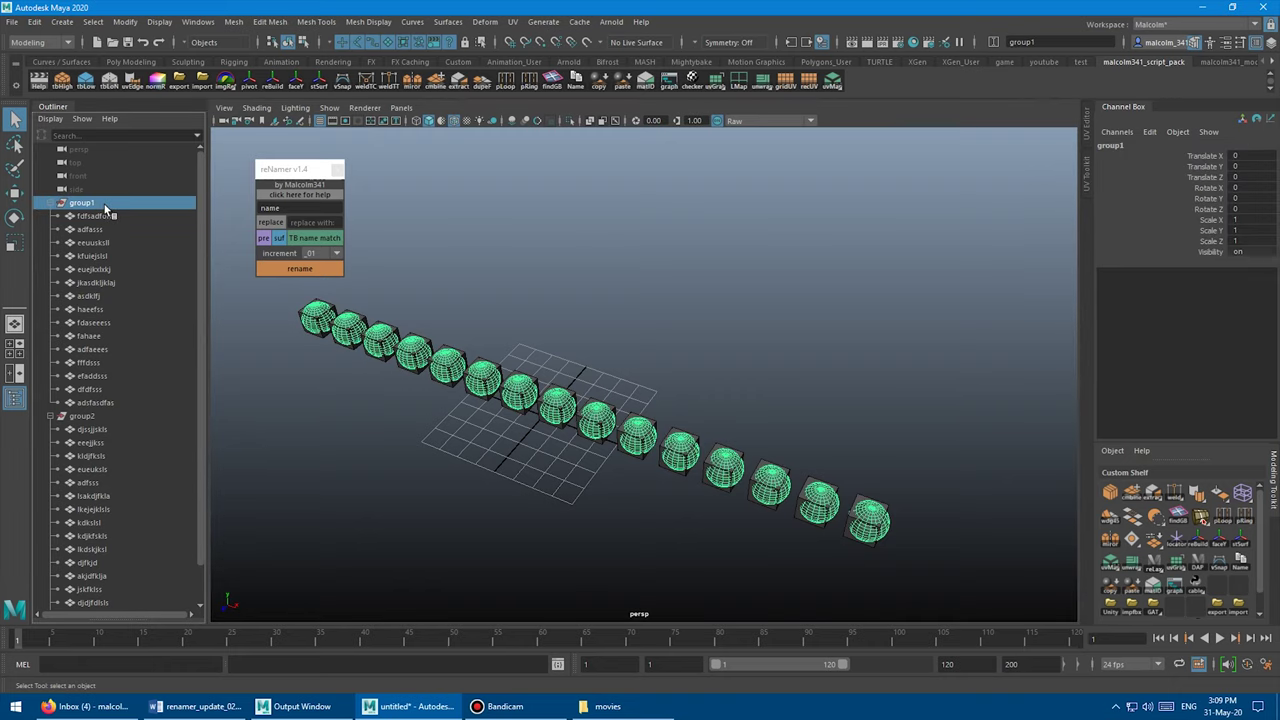
pyautogui.doubleClick(104, 204)
pyautogui.write('high')
pyautogui.press('Return')
# Step: Rename group2 to low
pyautogui.doubleClick(100, 415)
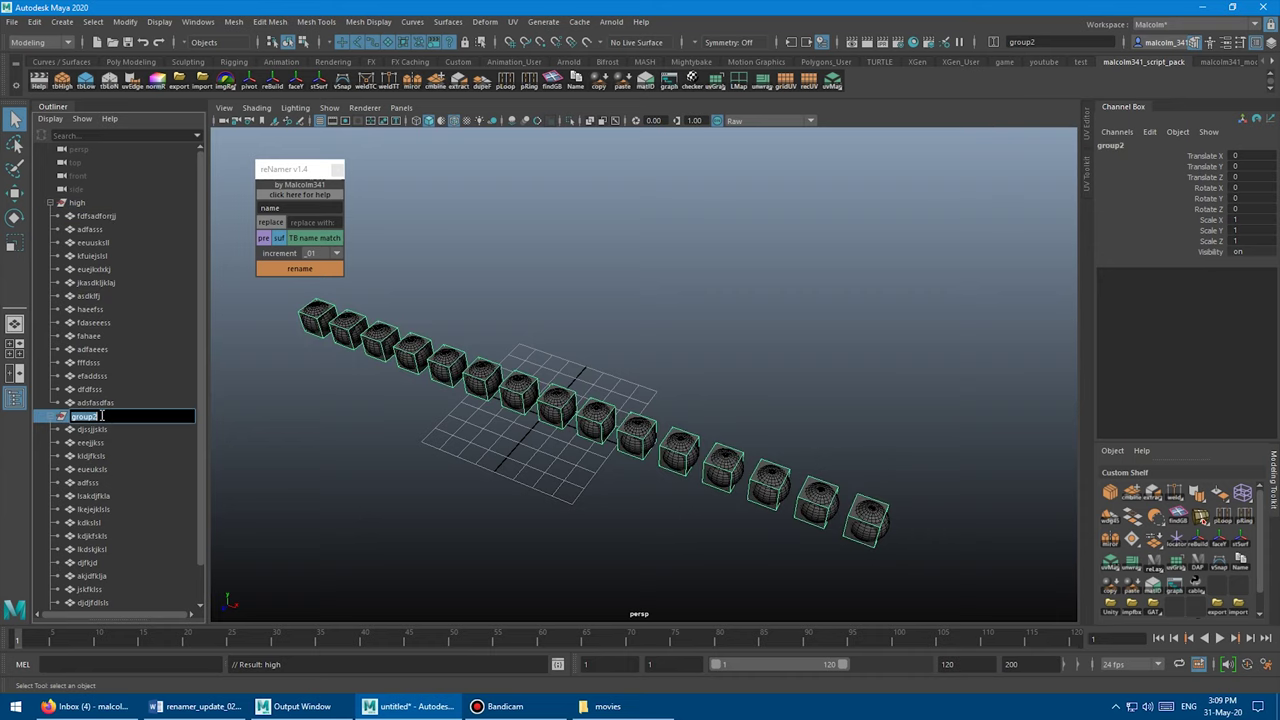
pyautogui.write('low')
pyautogui.press('Return')
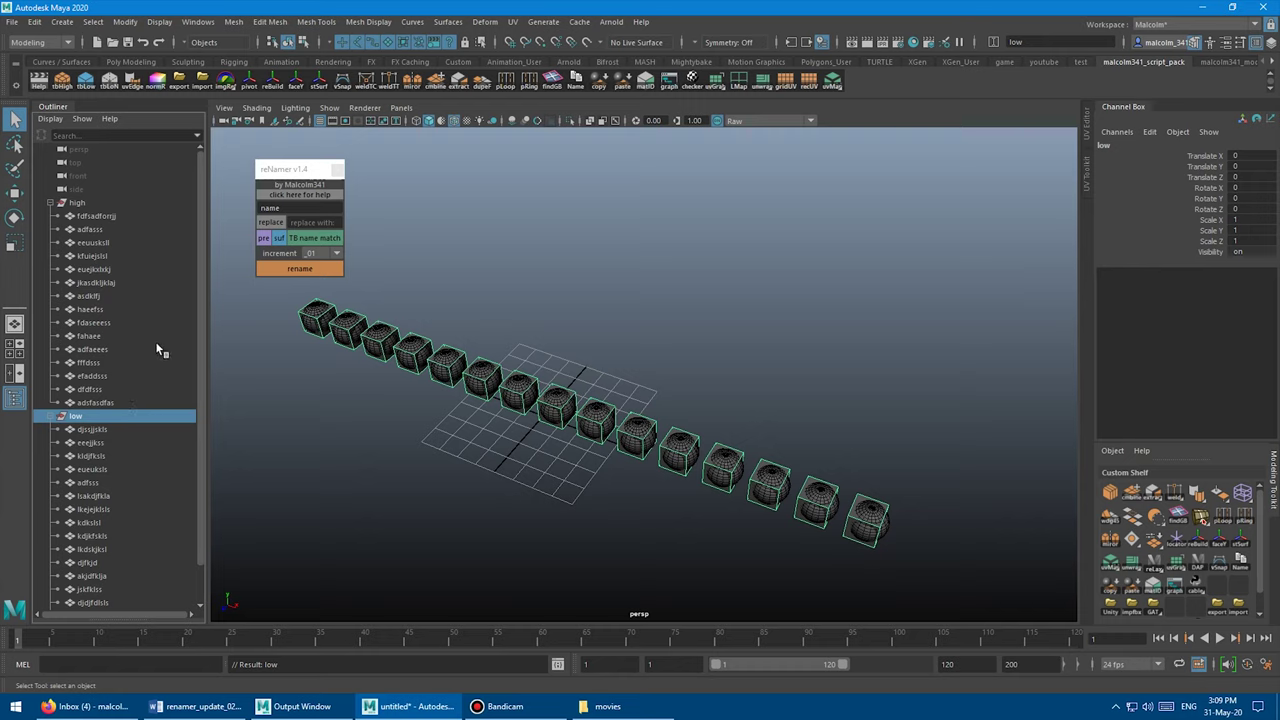
pyautogui.click(268, 207)
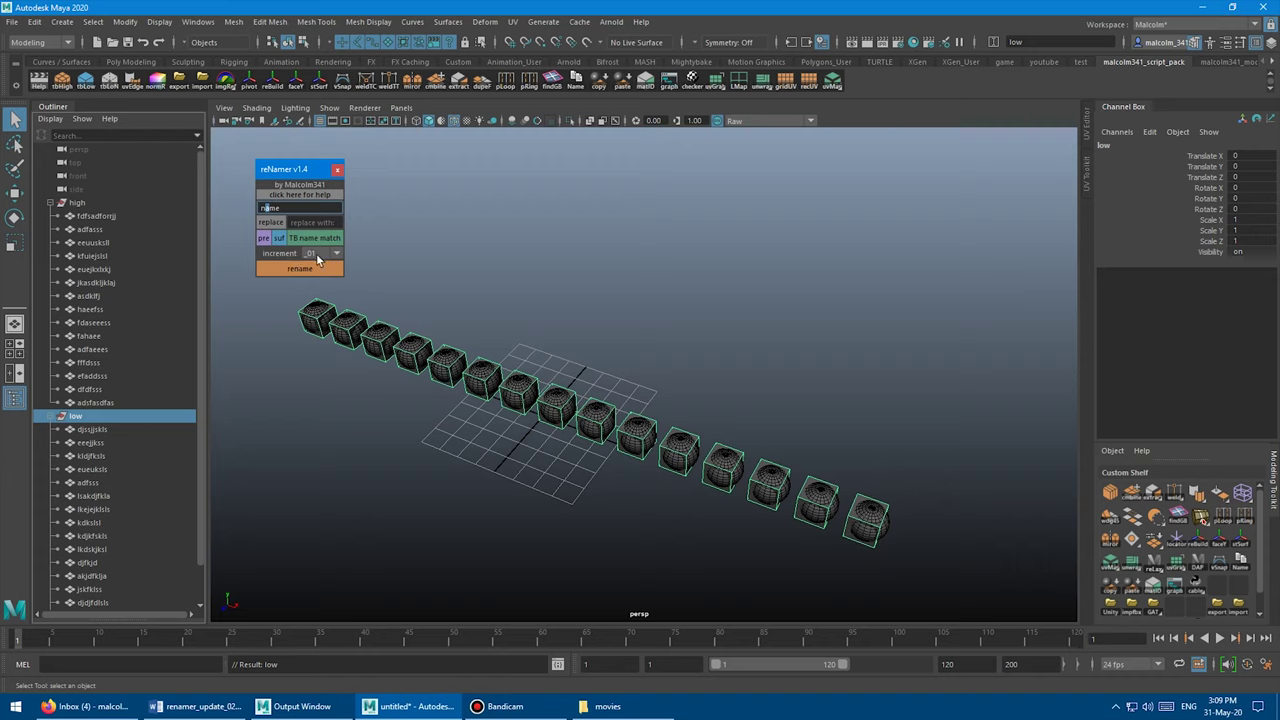
# Step: Select every sphere in both groups and TB name match them with base name polygon
pyautogui.moveTo(115, 215); pyautogui.dragTo(112, 406)
pyautogui.keyDown('shift'); pyautogui.moveTo(111, 441); pyautogui.dragTo(119, 569); pyautogui.keyUp('shift')
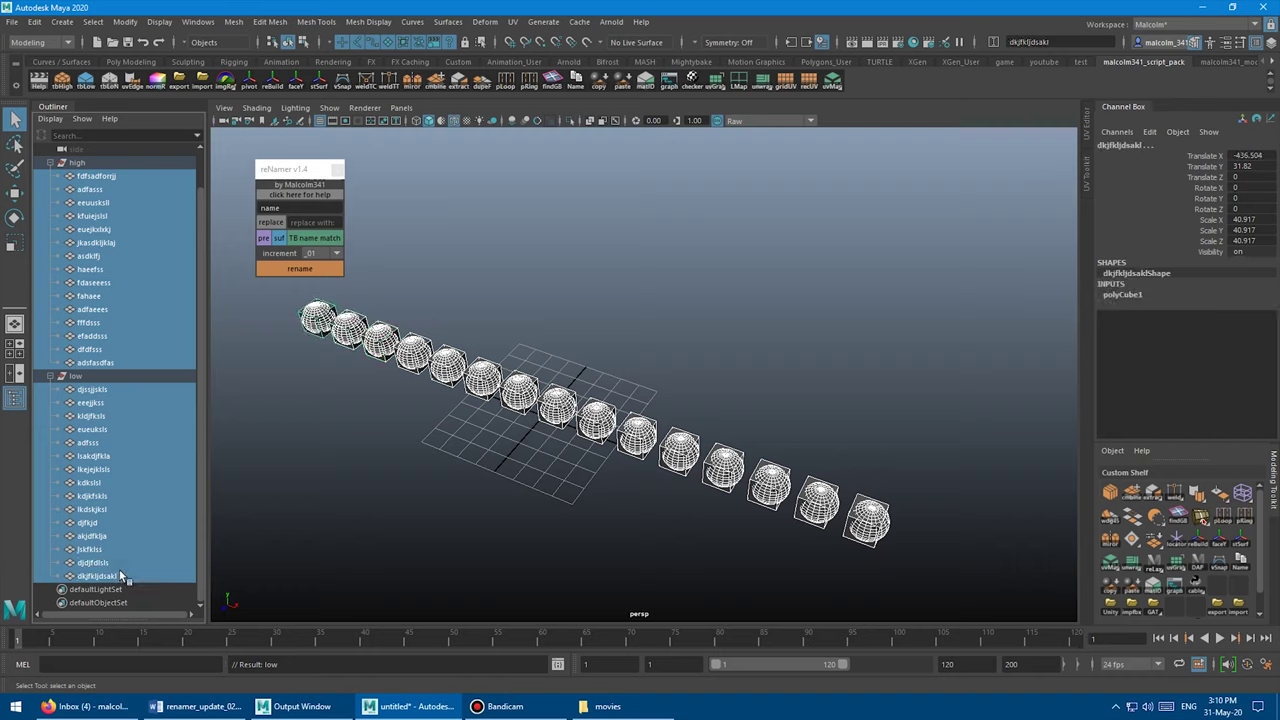
pyautogui.click(302, 209)
pyautogui.doubleClick(294, 208)
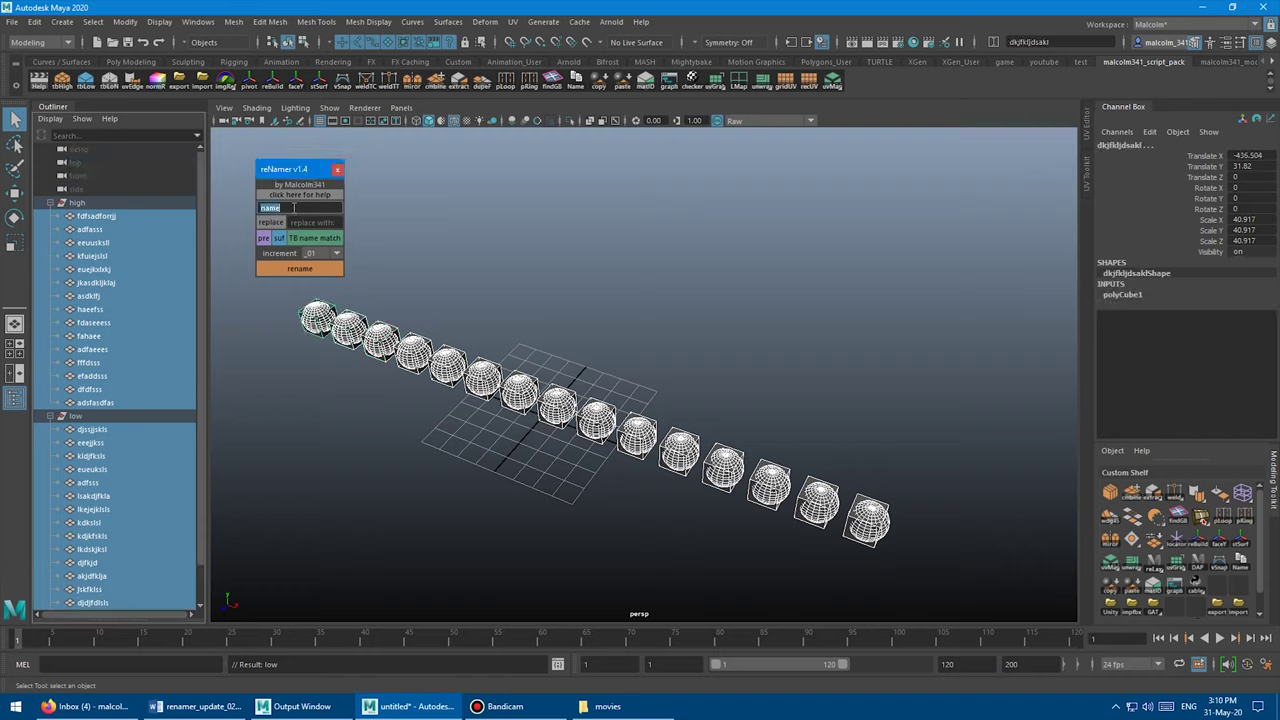
pyautogui.write('polygon')
pyautogui.click(310, 236)
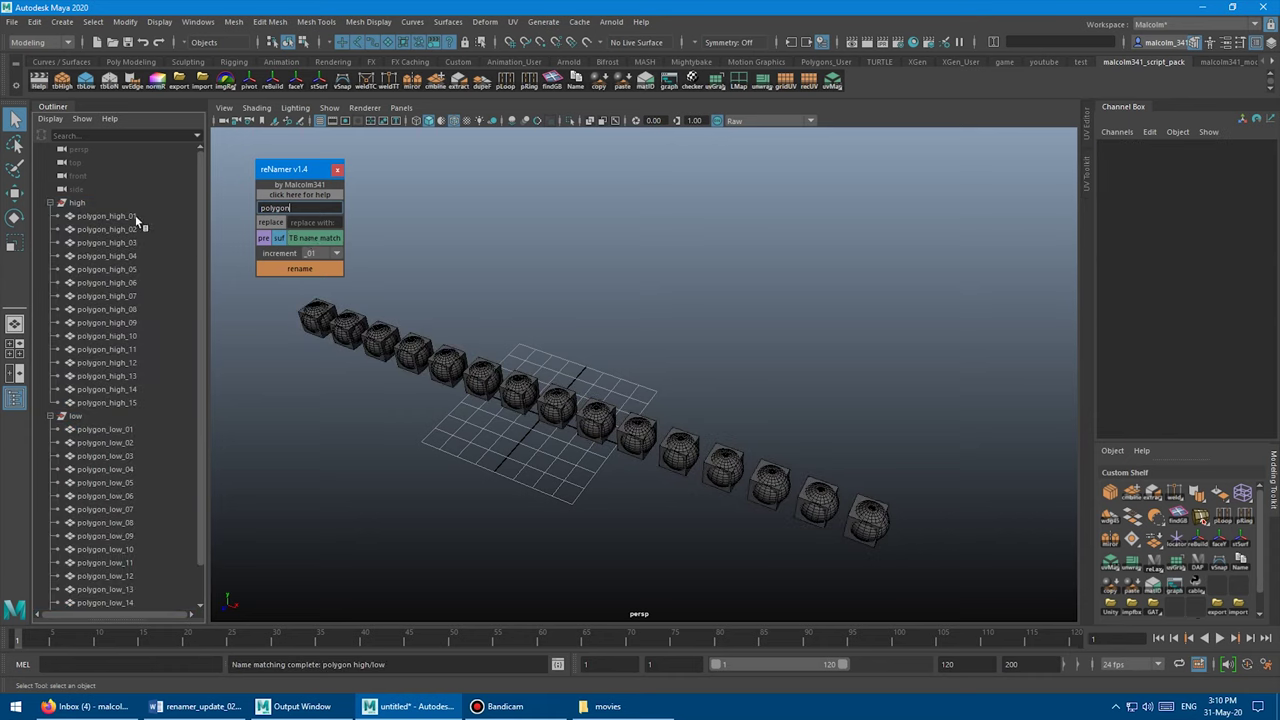
# Step: Scroll the Outliner to check the new polygon_high and polygon_low names
pyautogui.scroll(-1, 142, 375)
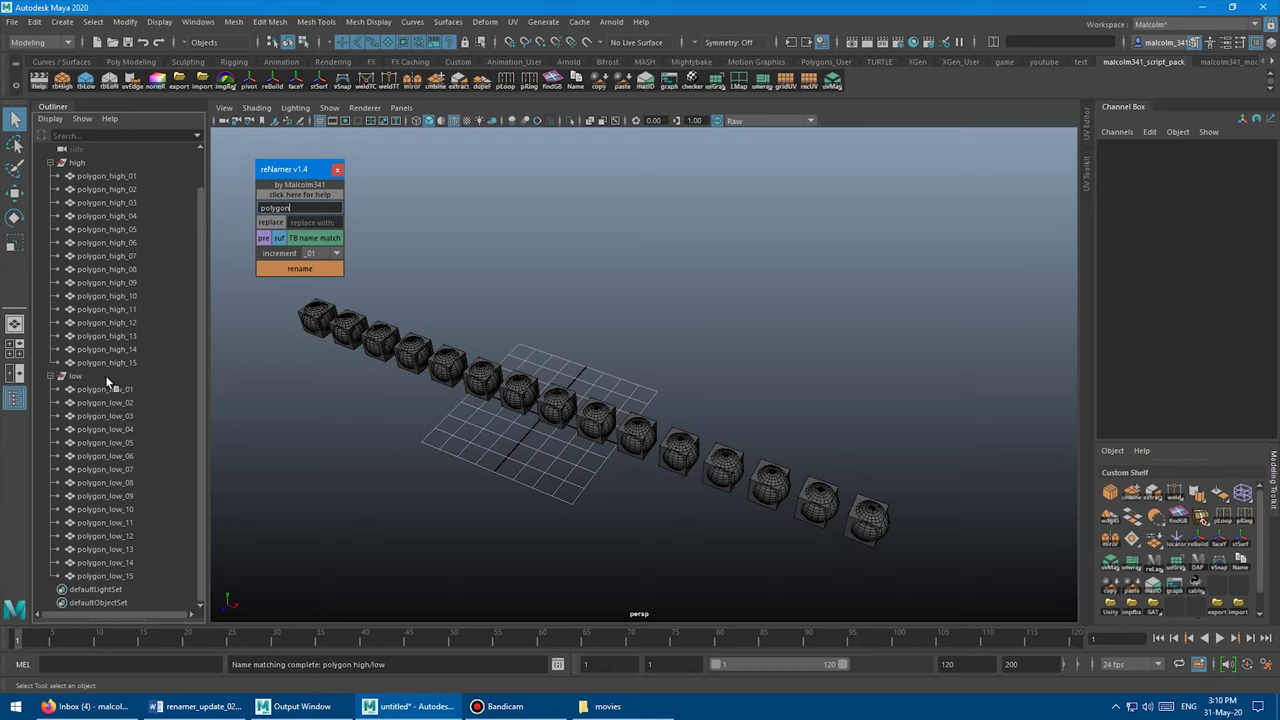
pyautogui.scroll(2, 295, 388)
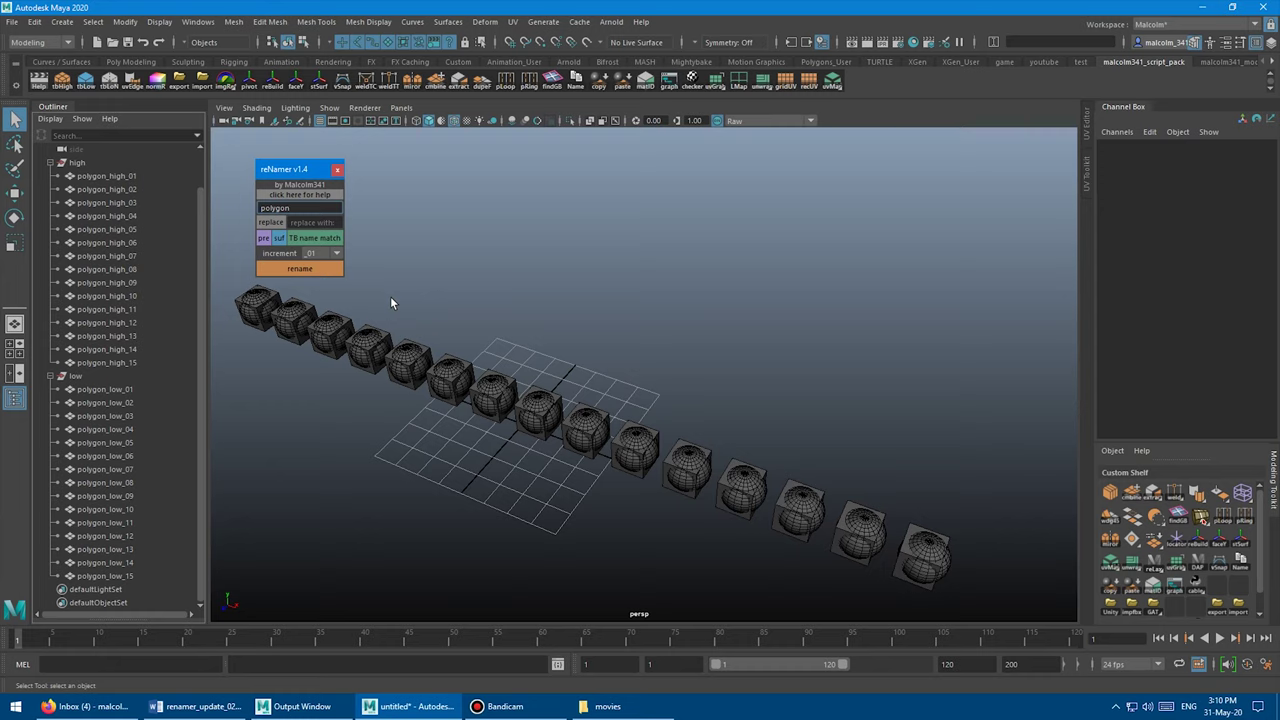
pyautogui.click(487, 241)
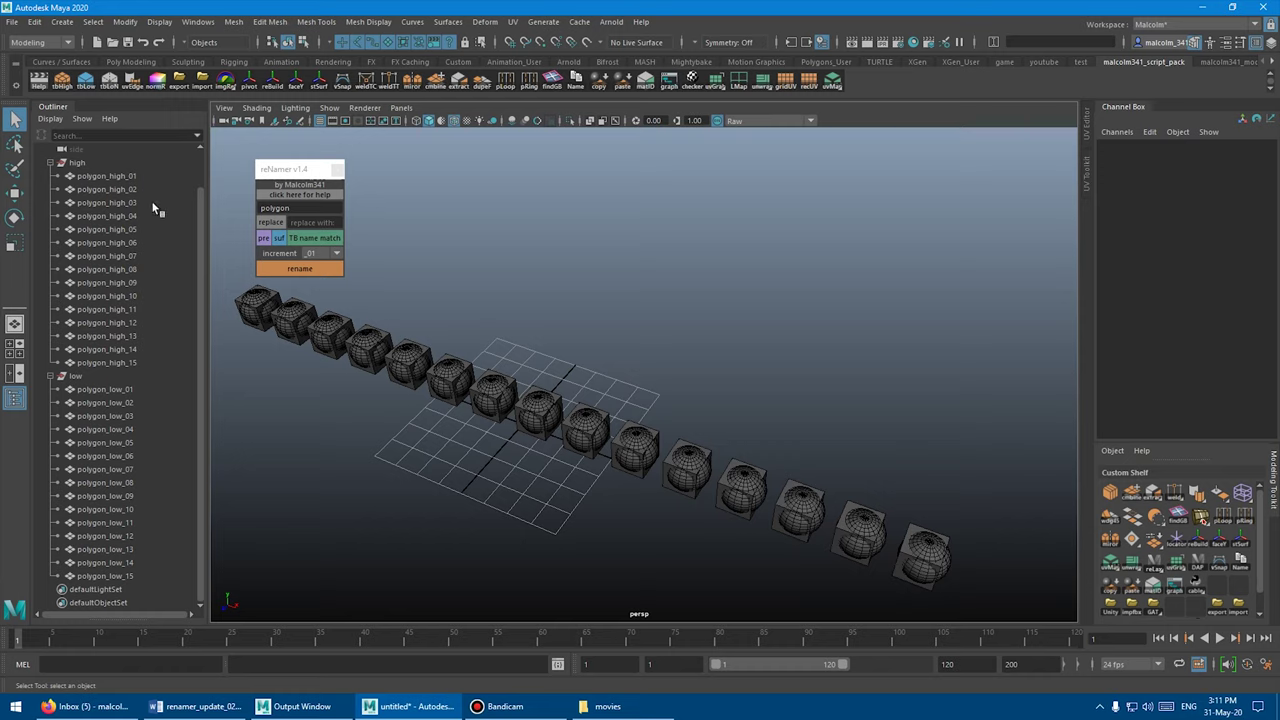
# Step: Add the prefix_ prefix to polygon_high_01, polygon_high_02, then spheres 03 through 15
pyautogui.click(103, 177)
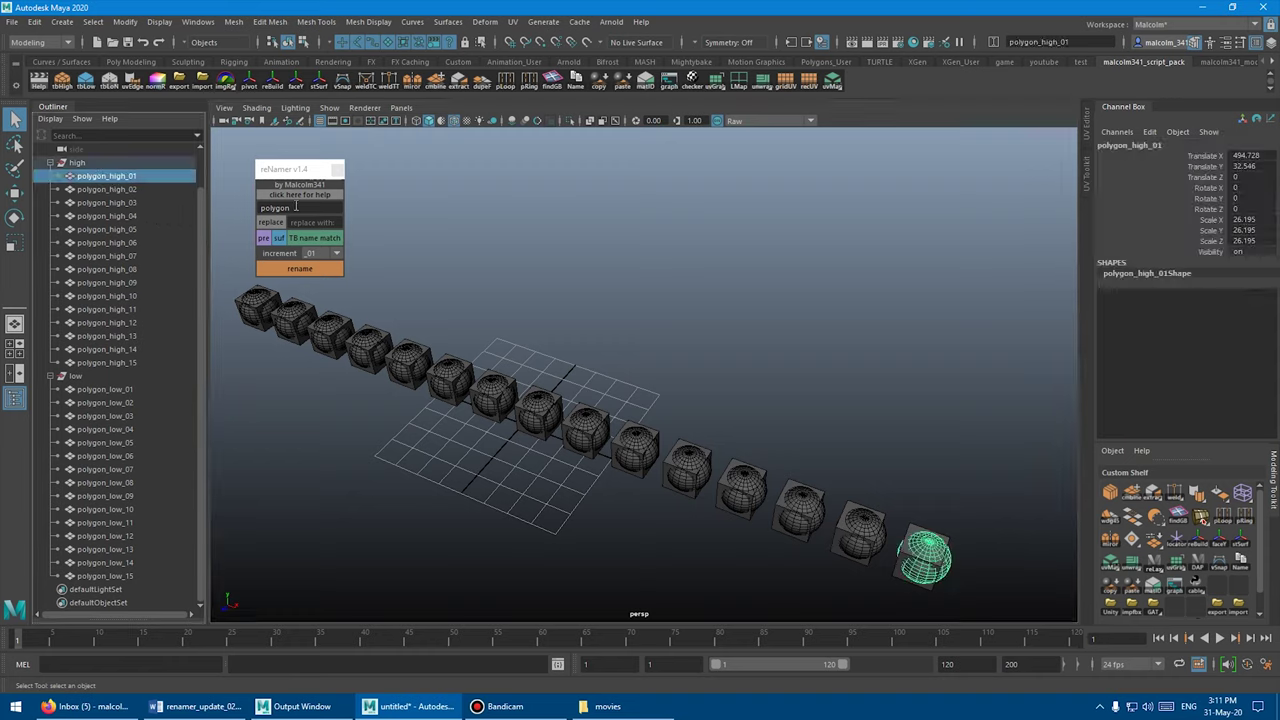
pyautogui.doubleClick(295, 207)
pyautogui.write('prefix_')
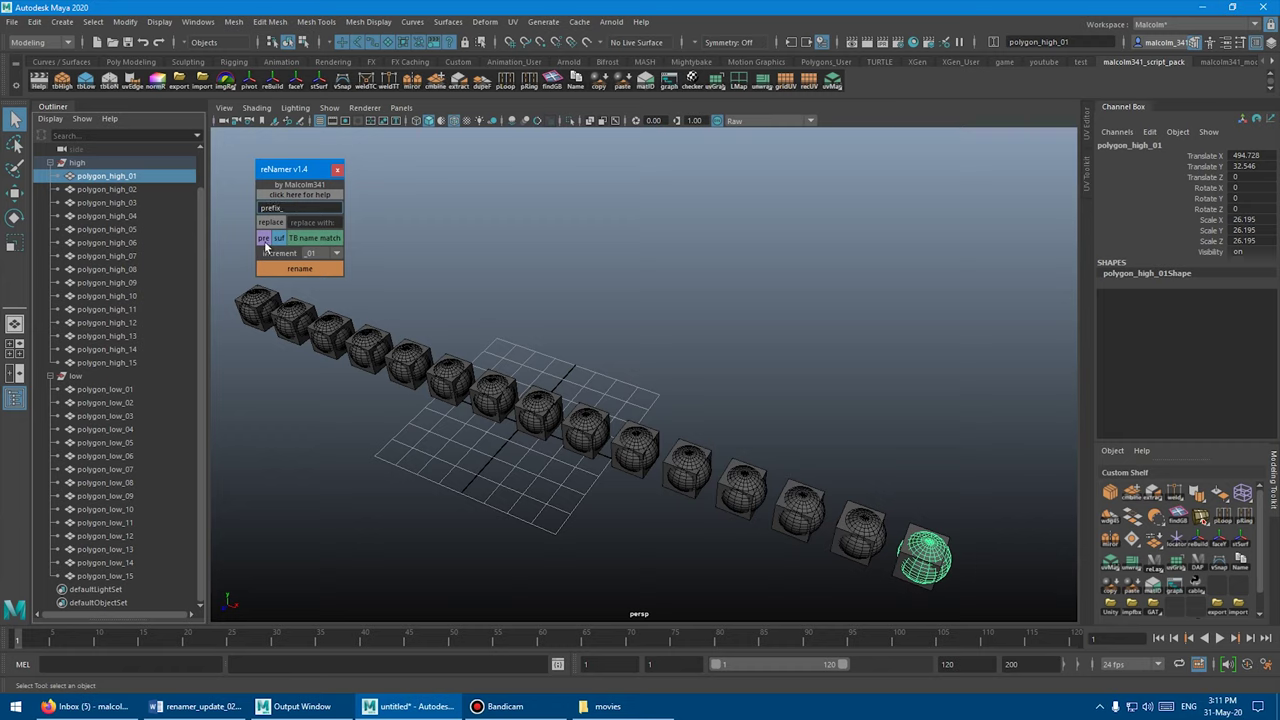
pyautogui.click(264, 240)
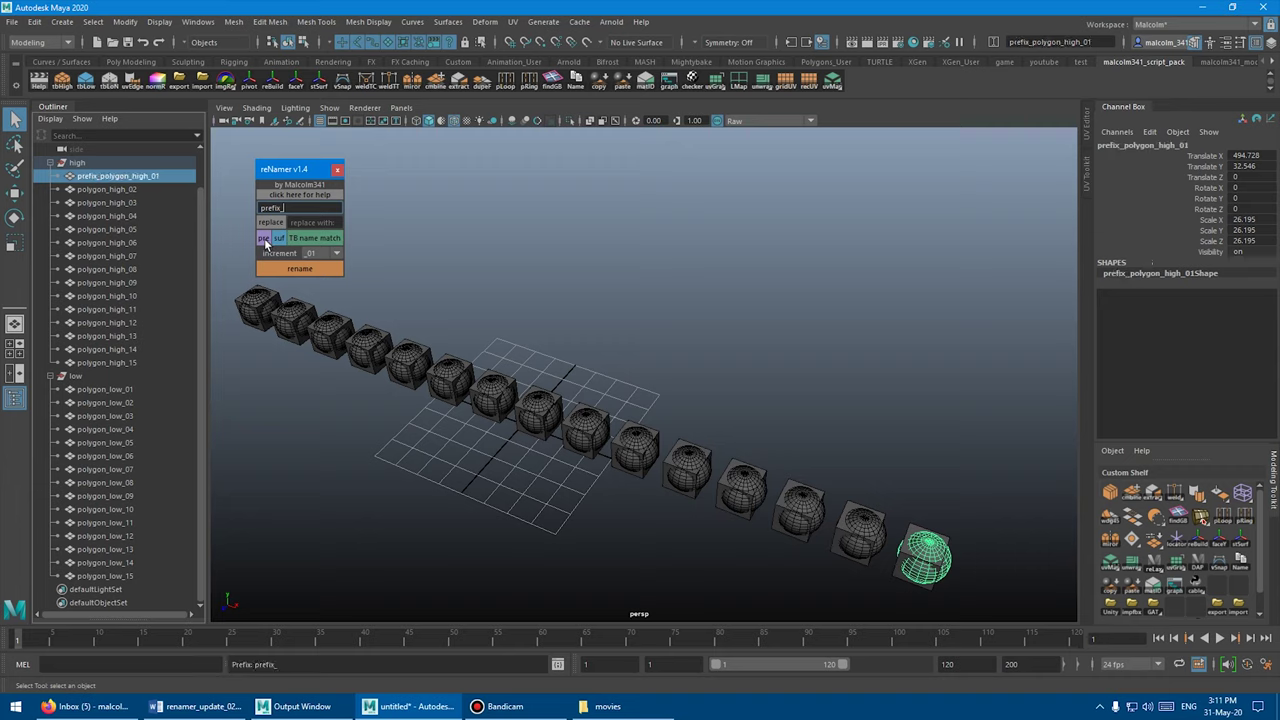
pyautogui.click(110, 190)
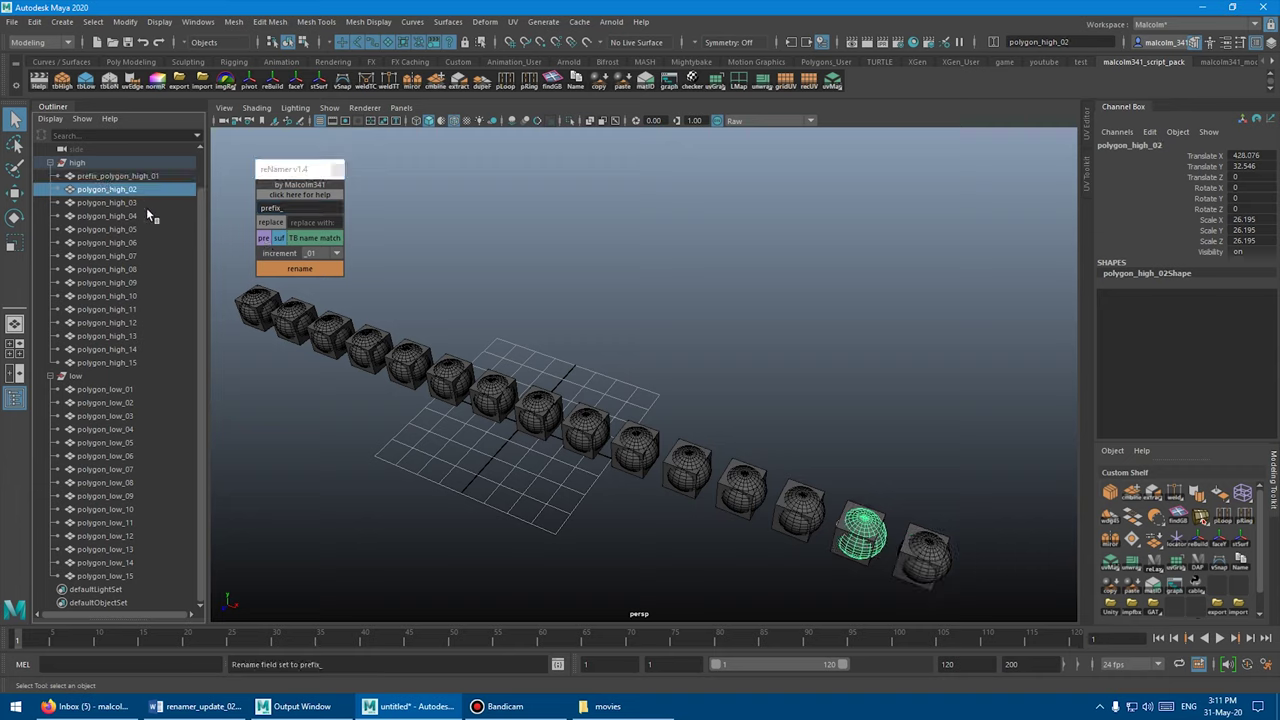
pyautogui.click(262, 240)
pyautogui.click(110, 203)
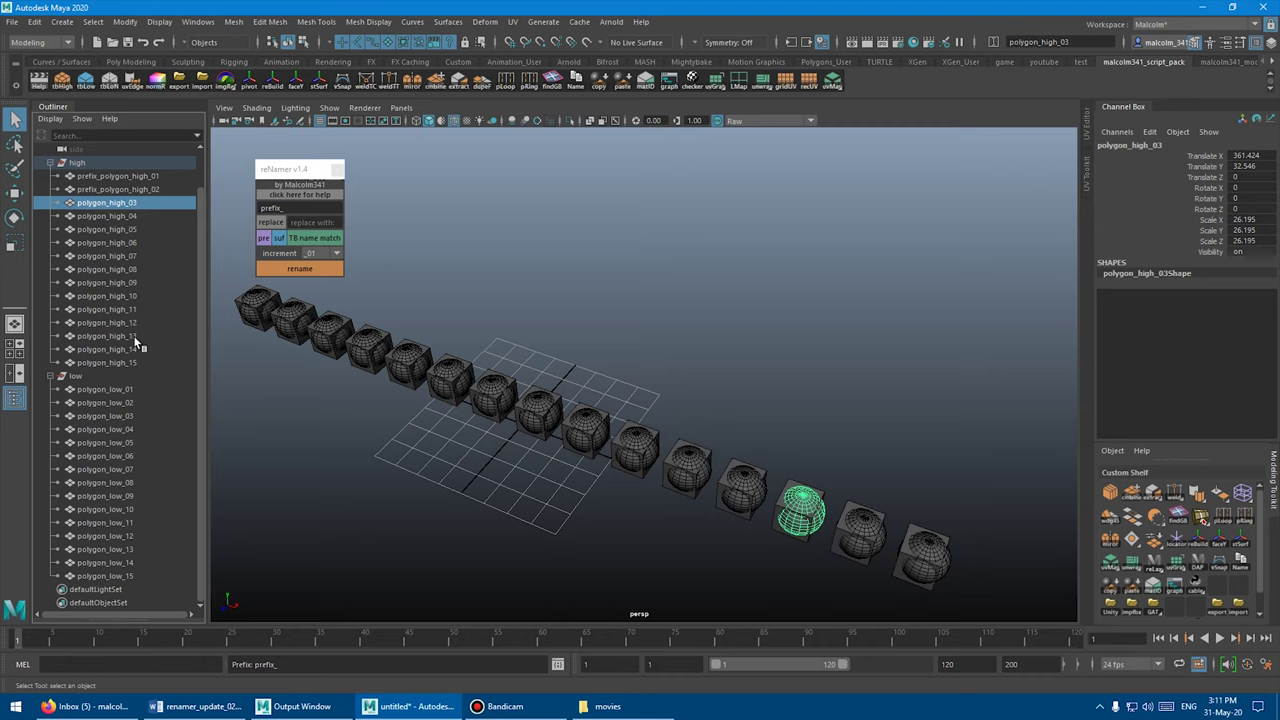
pyautogui.keyDown('shift'); pyautogui.click(129, 362); pyautogui.keyUp('shift')
pyautogui.click(264, 240)
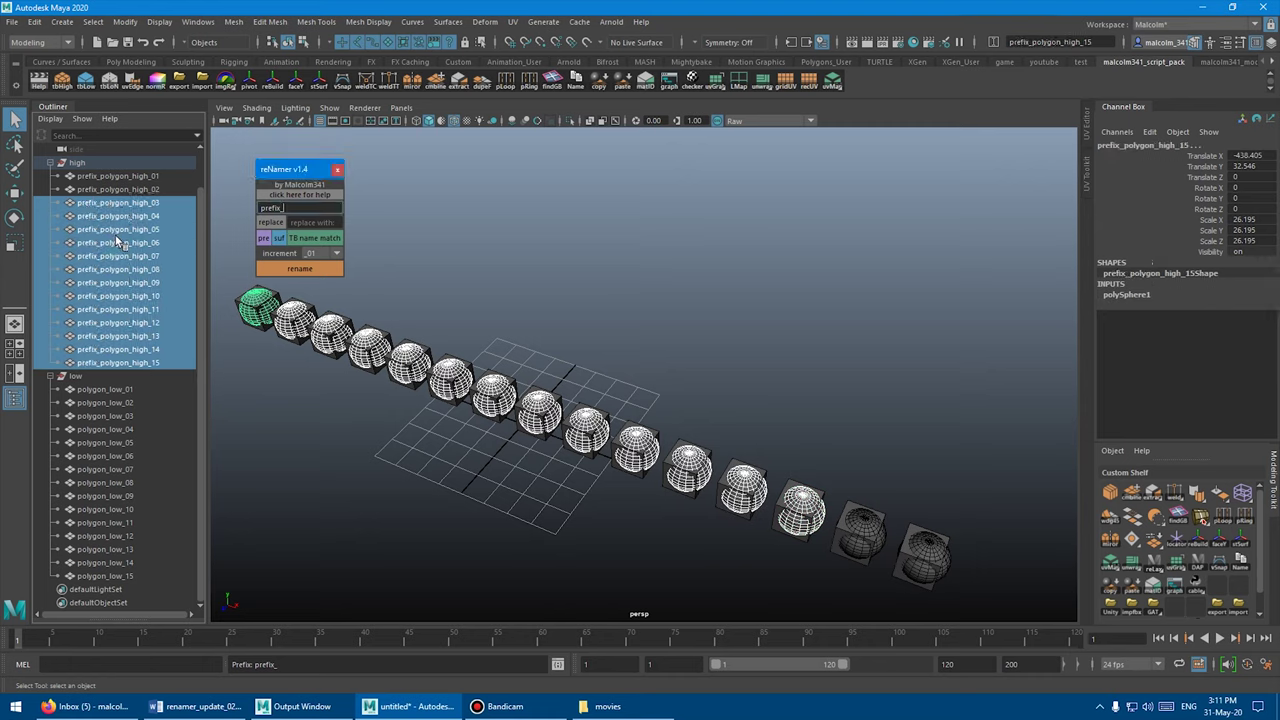
# Step: Append _suffix to the names of all fifteen high spheres
pyautogui.click(140, 176)
pyautogui.keyDown('shift'); pyautogui.click(137, 360); pyautogui.keyUp('shift')
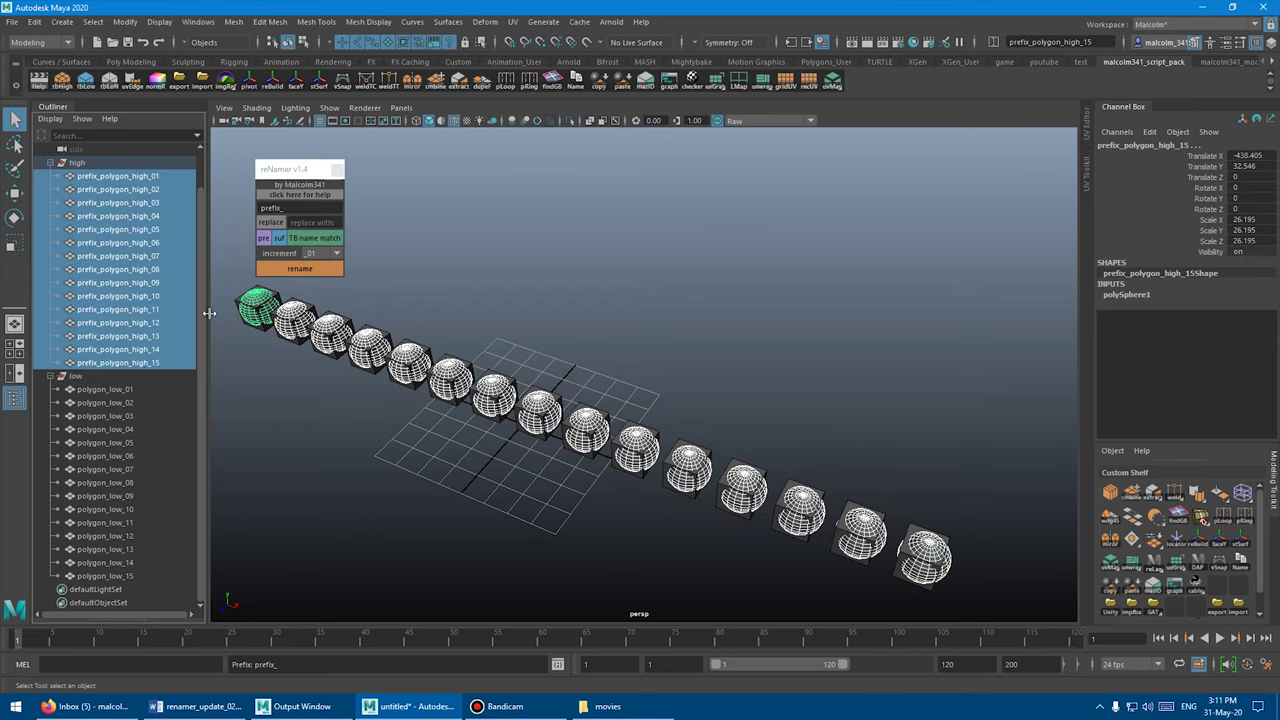
pyautogui.click(288, 210)
pyautogui.doubleClick(288, 210)
pyautogui.press('BackSpace')
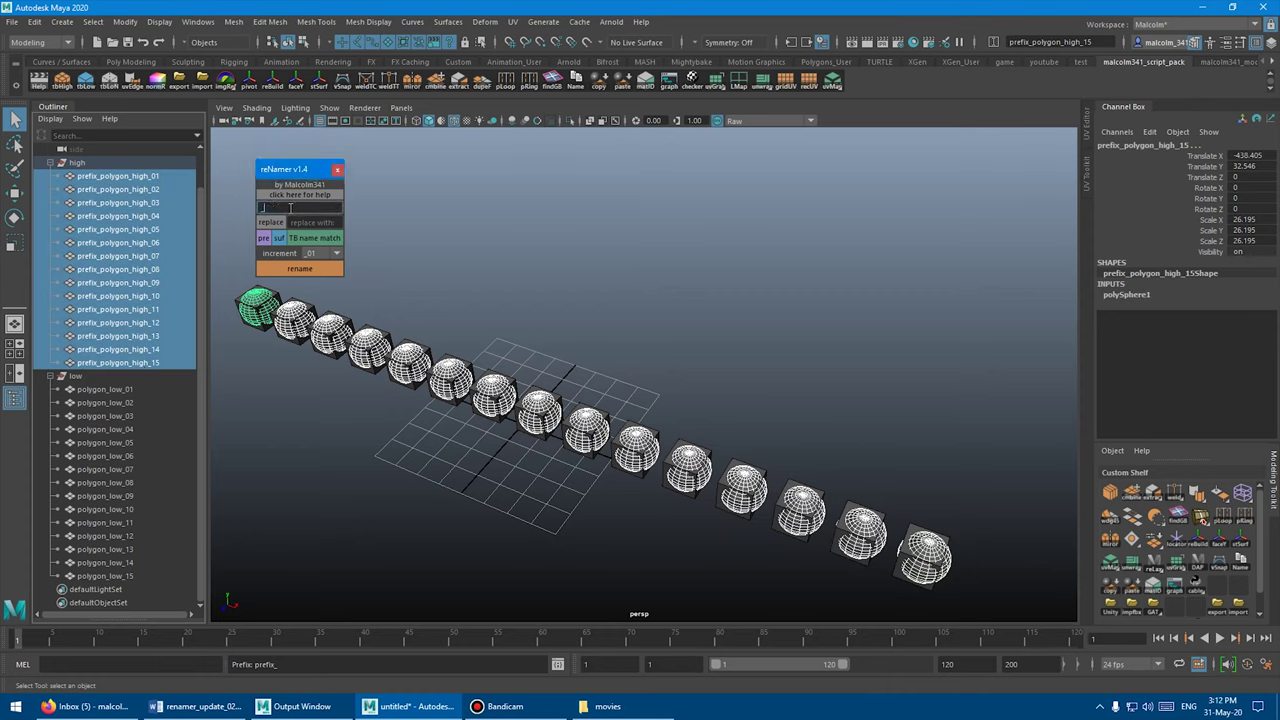
pyautogui.write('_suffix')
pyautogui.click(280, 240)
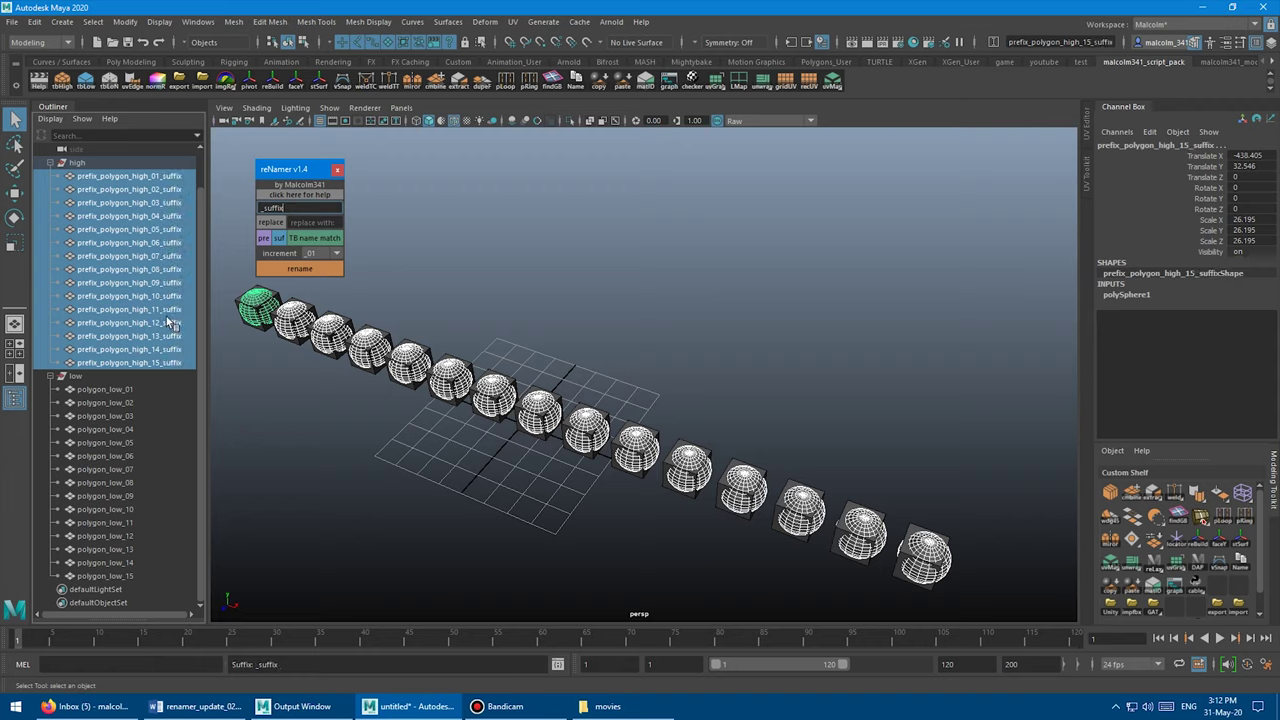
# Step: Clear the reNamer field and enter prefix_ as the new search text
pyautogui.doubleClick(296, 207)
pyautogui.press('BackSpace')
pyautogui.press('Return')
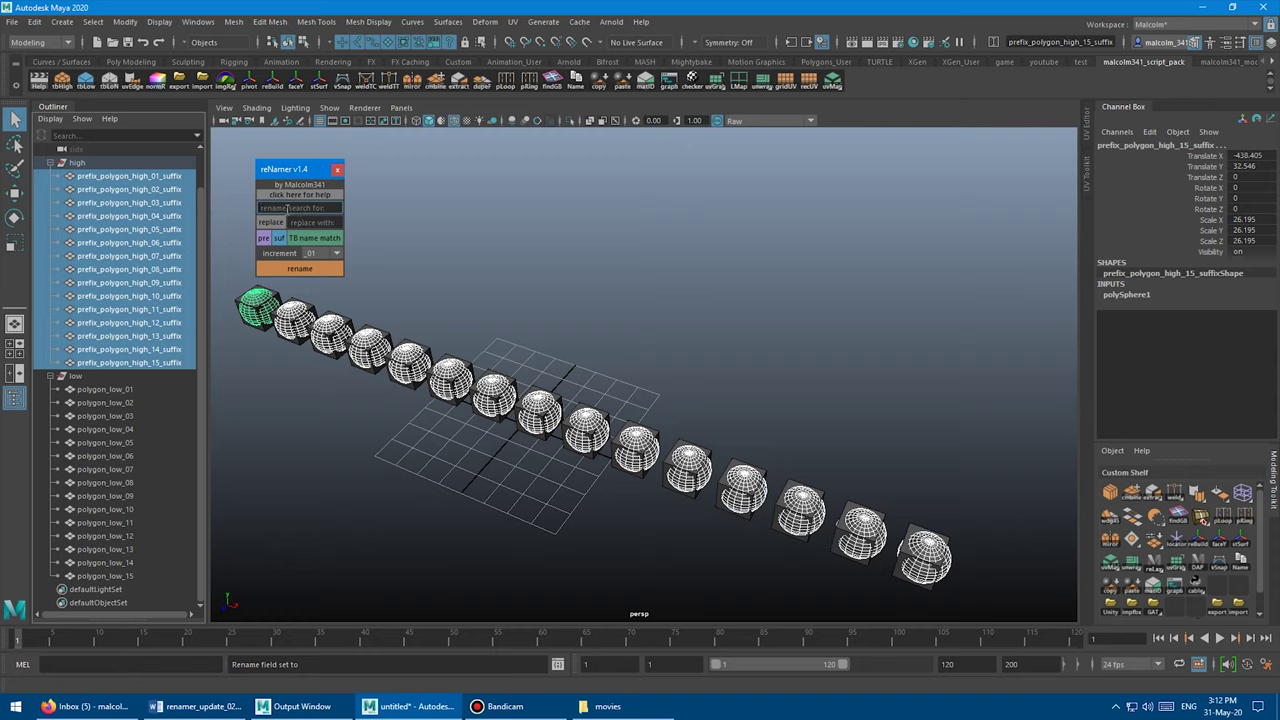
pyautogui.write('prefix_')
# Step: Strip prefix_ and then high_ from the high sphere names with replace
pyautogui.click(300, 222)
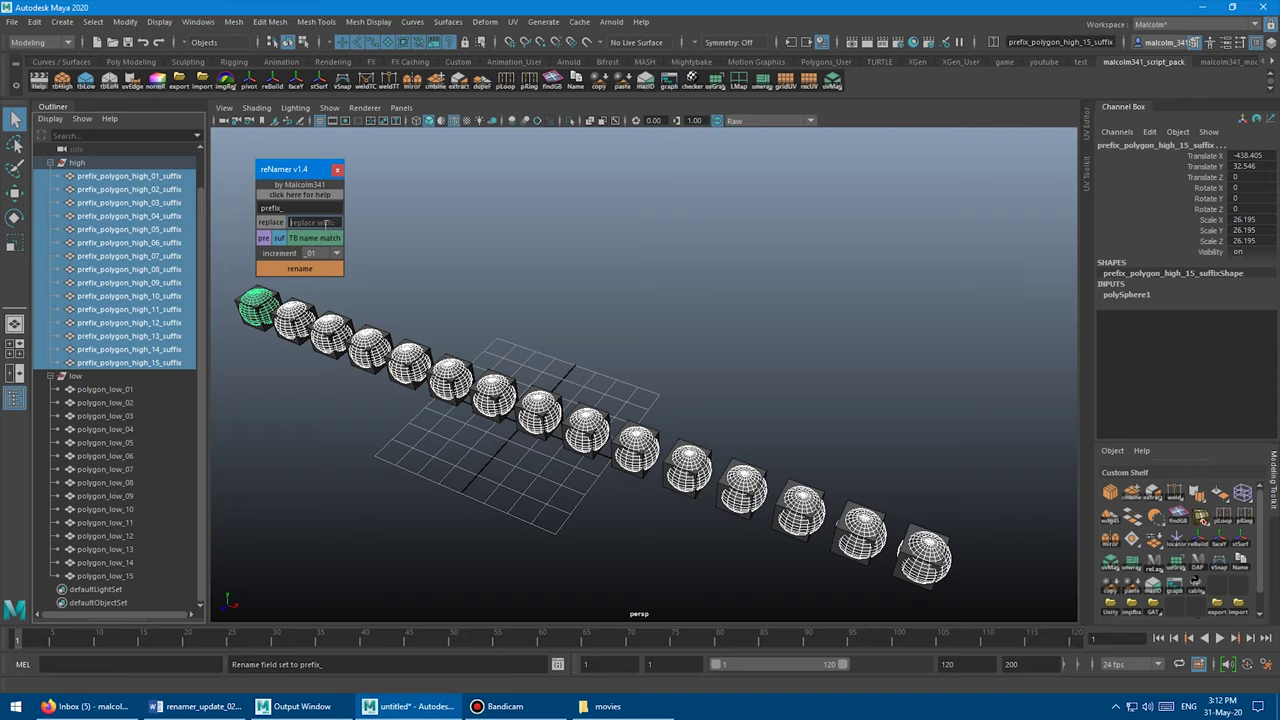
pyautogui.click(270, 224)
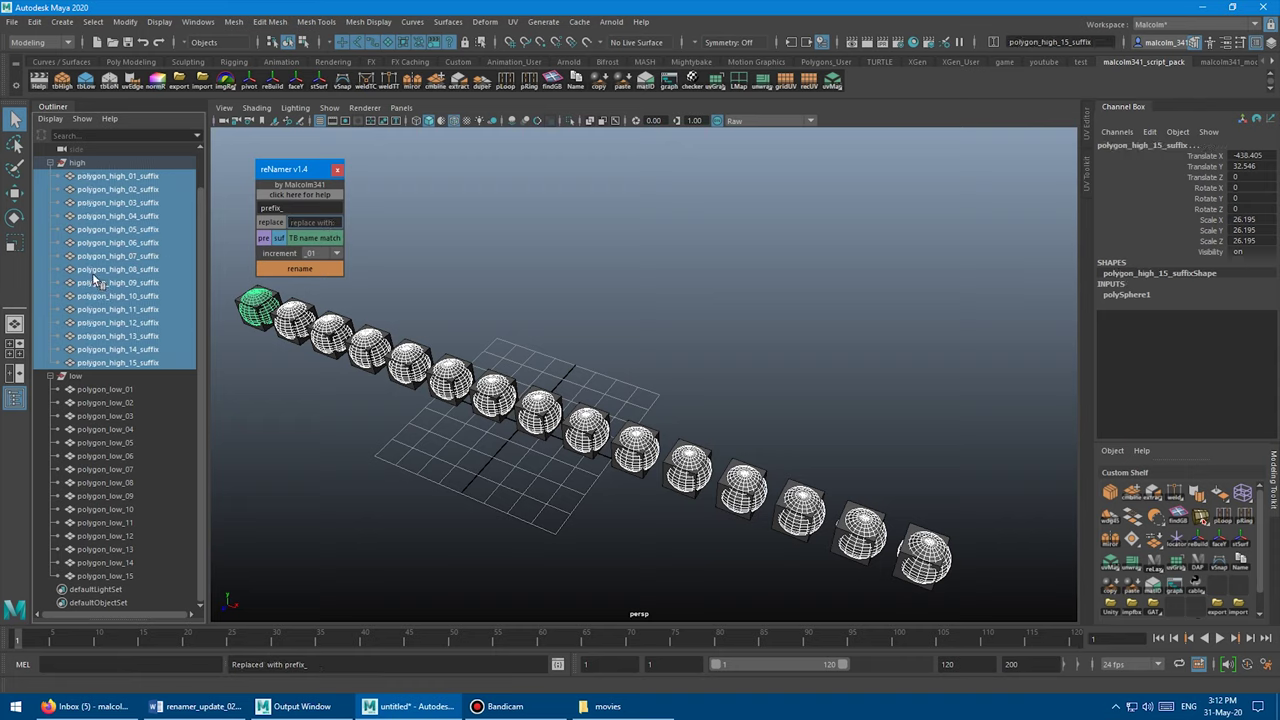
pyautogui.doubleClick(293, 207)
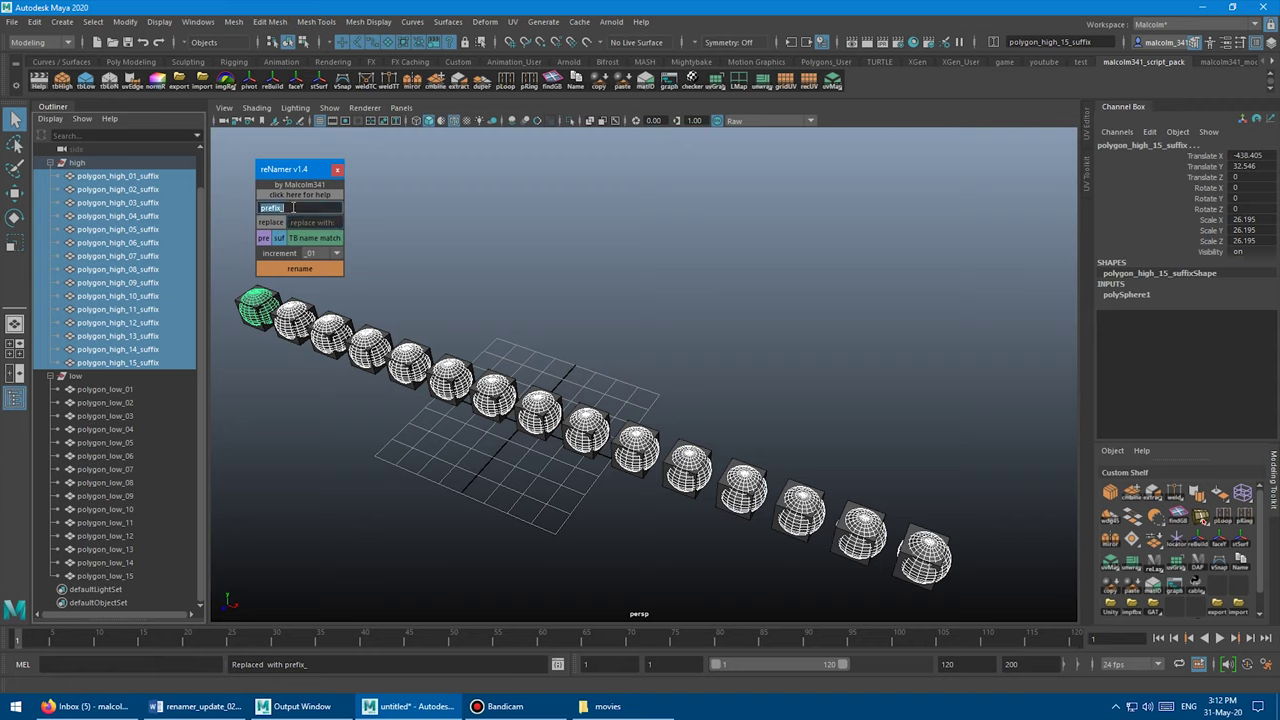
pyautogui.write('high_')
pyautogui.click(277, 226)
pyautogui.press('BackSpace')
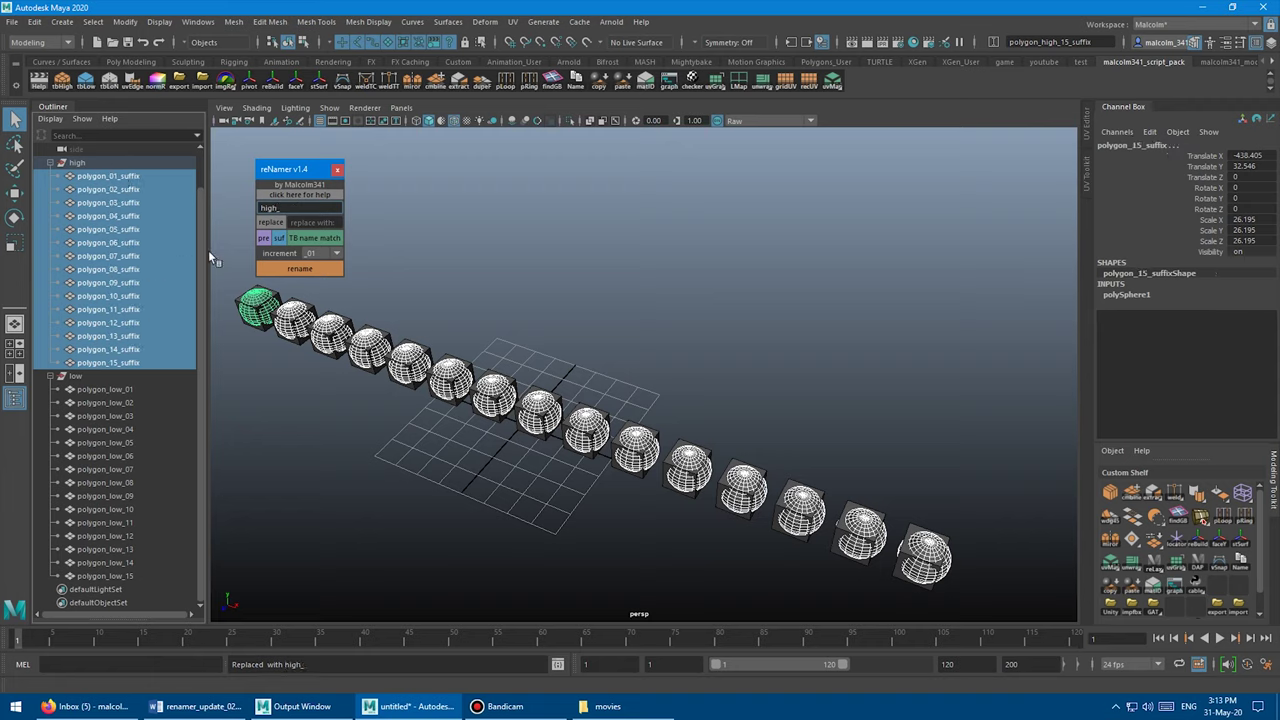
# Step: Replace suffix with name in the high sphere names
pyautogui.doubleClick(294, 207)
pyautogui.write('suffix')
pyautogui.click(308, 221)
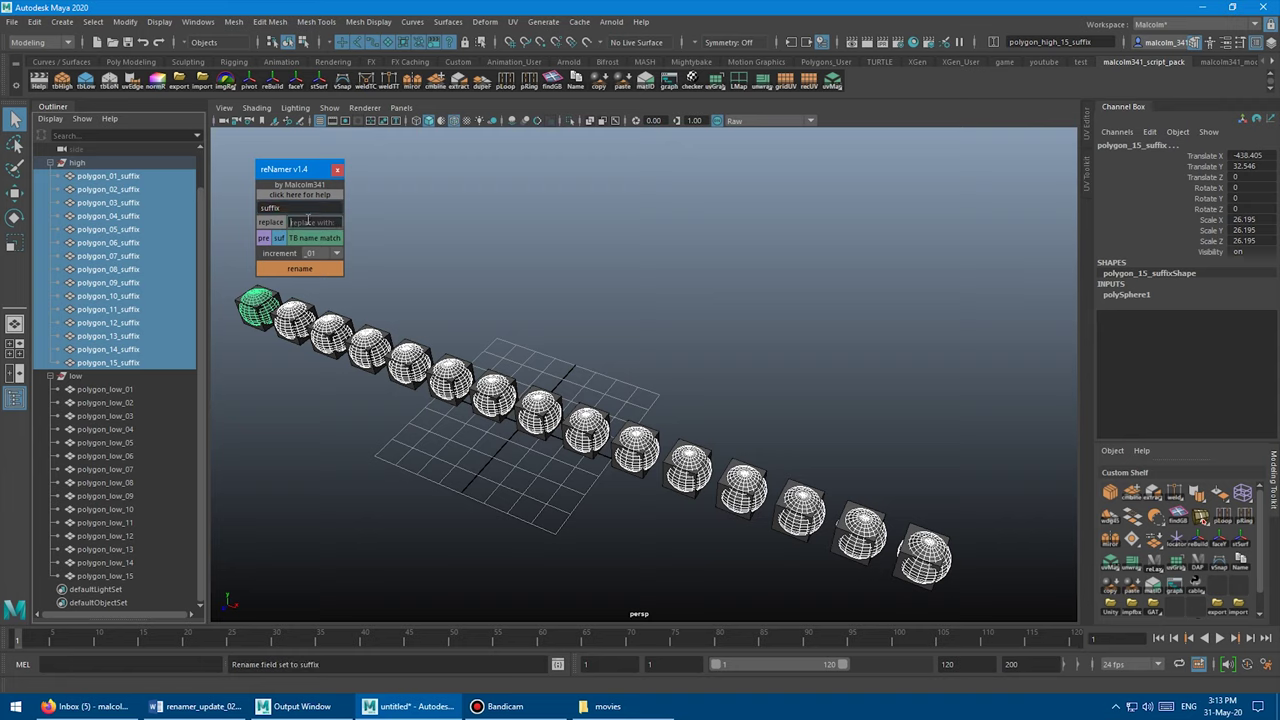
pyautogui.write('name')
pyautogui.click(273, 223)
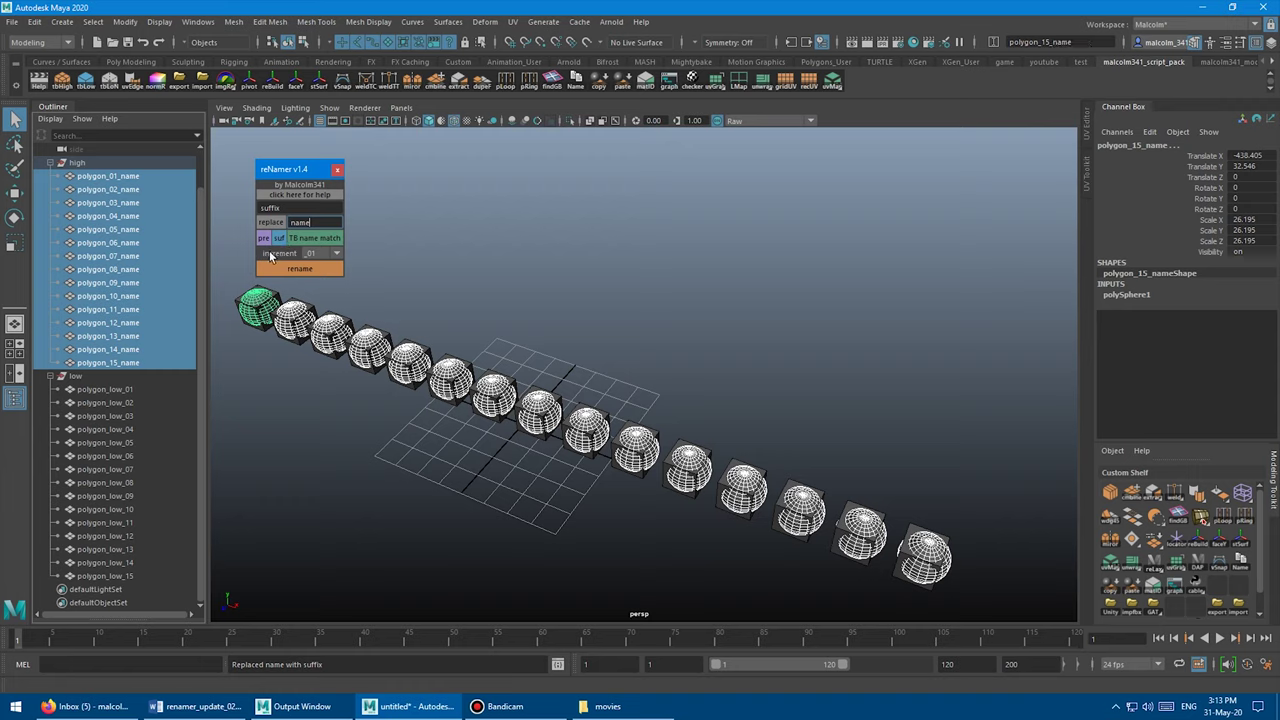
pyautogui.click(283, 224)
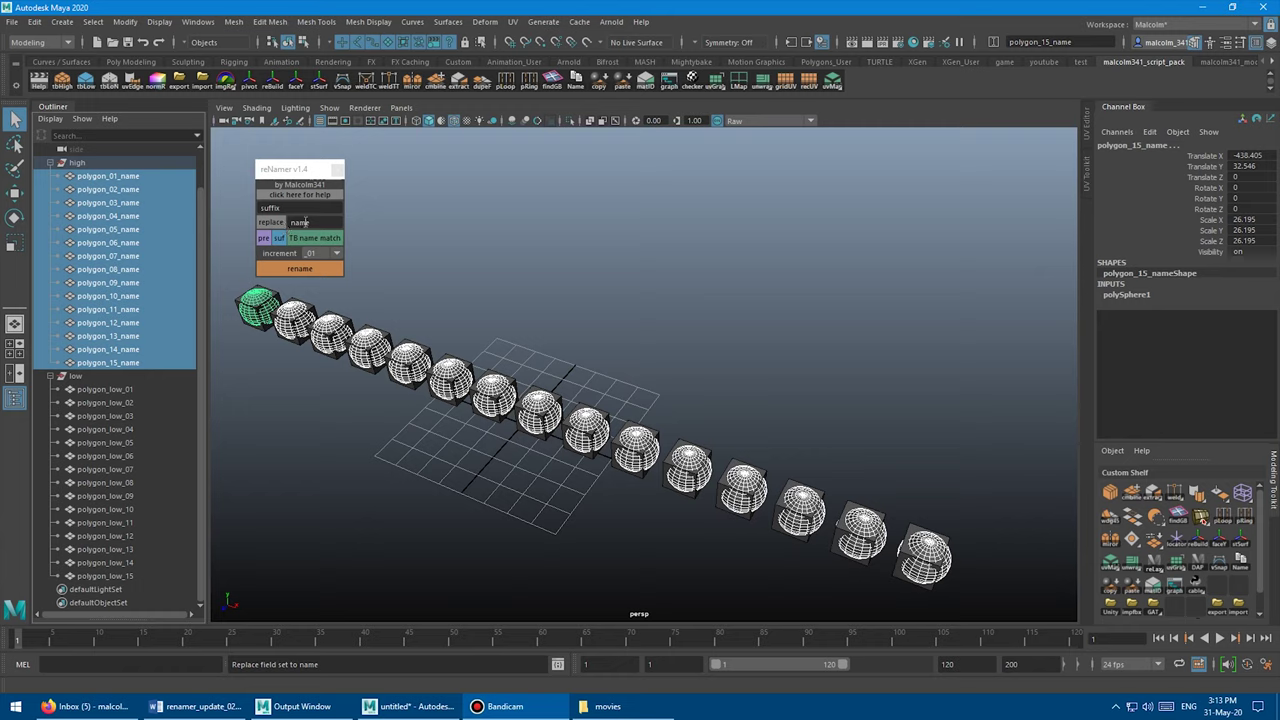
pyautogui.click(300, 222)
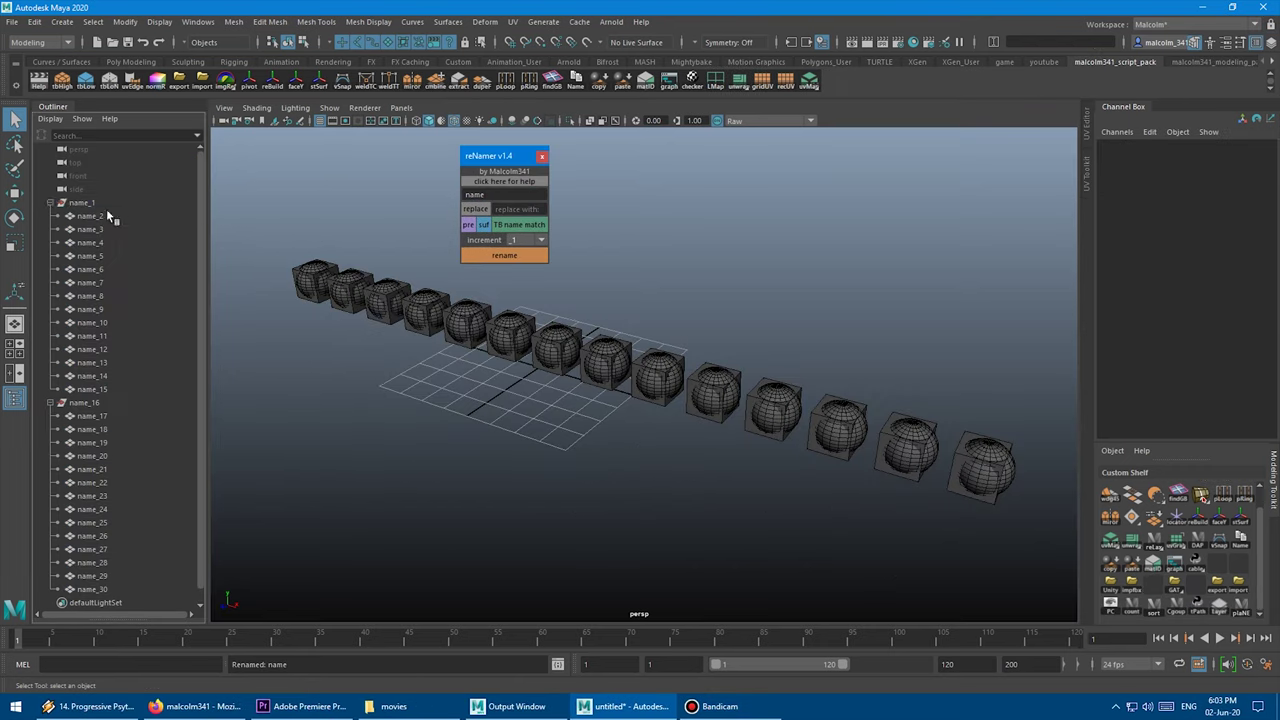
# Step: Set _0001 increment padding, then add prefix_ and _suffix to every sphere name
pyautogui.moveTo(108, 216); pyautogui.dragTo(125, 580)
pyautogui.click(540, 240)
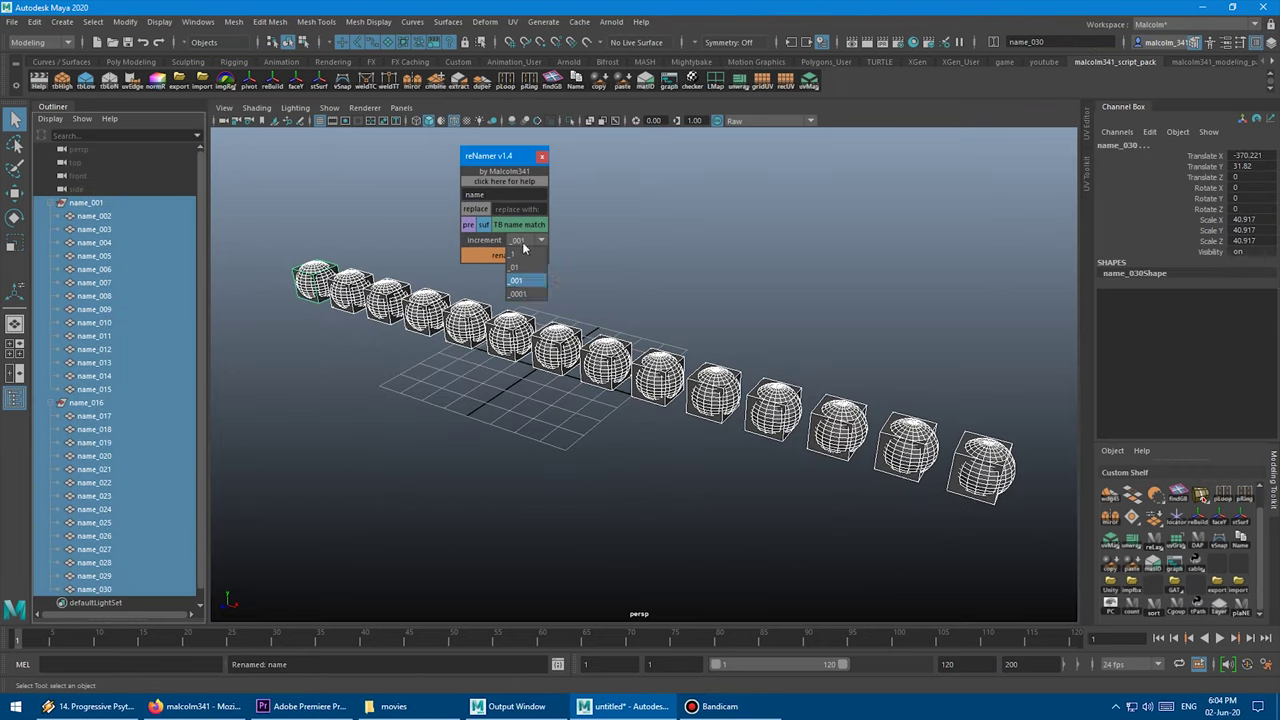
pyautogui.click(517, 293)
pyautogui.moveTo(135, 210); pyautogui.dragTo(132, 581)
pyautogui.doubleClick(476, 194)
pyautogui.write('prefix_')
pyautogui.click(470, 226)
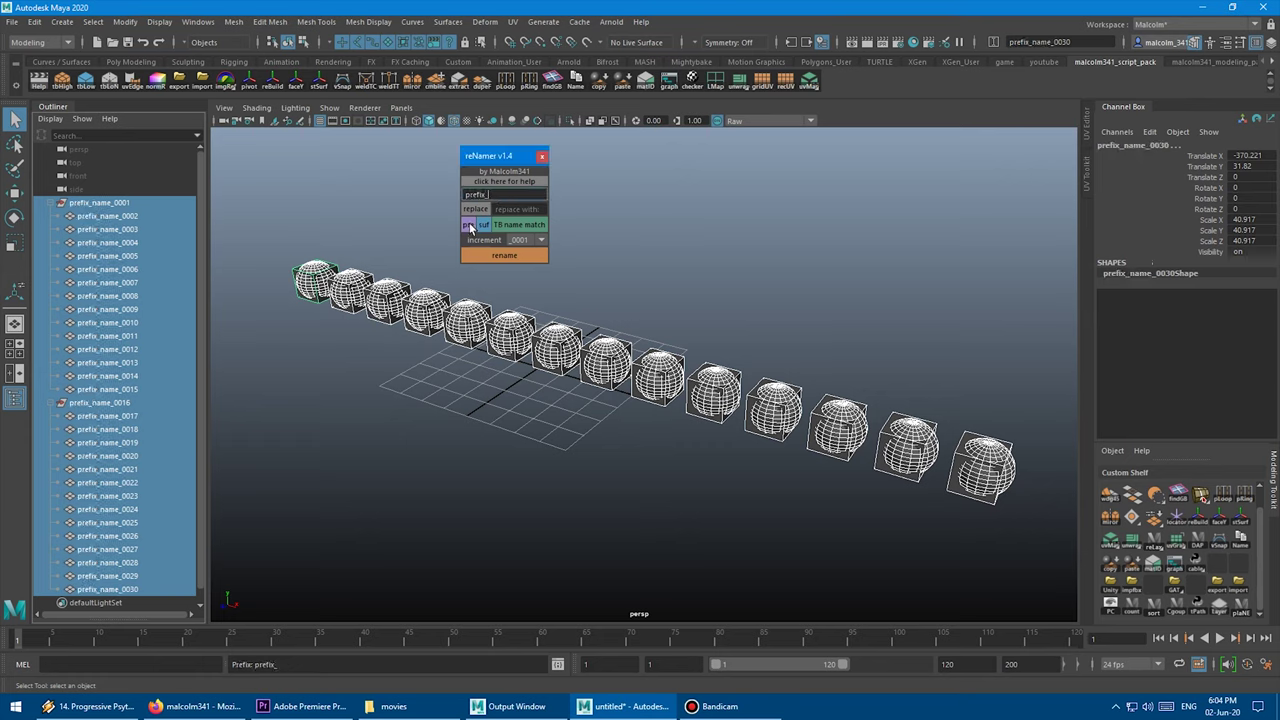
pyautogui.doubleClick(476, 194)
pyautogui.write('_suffix')
pyautogui.click(483, 225)
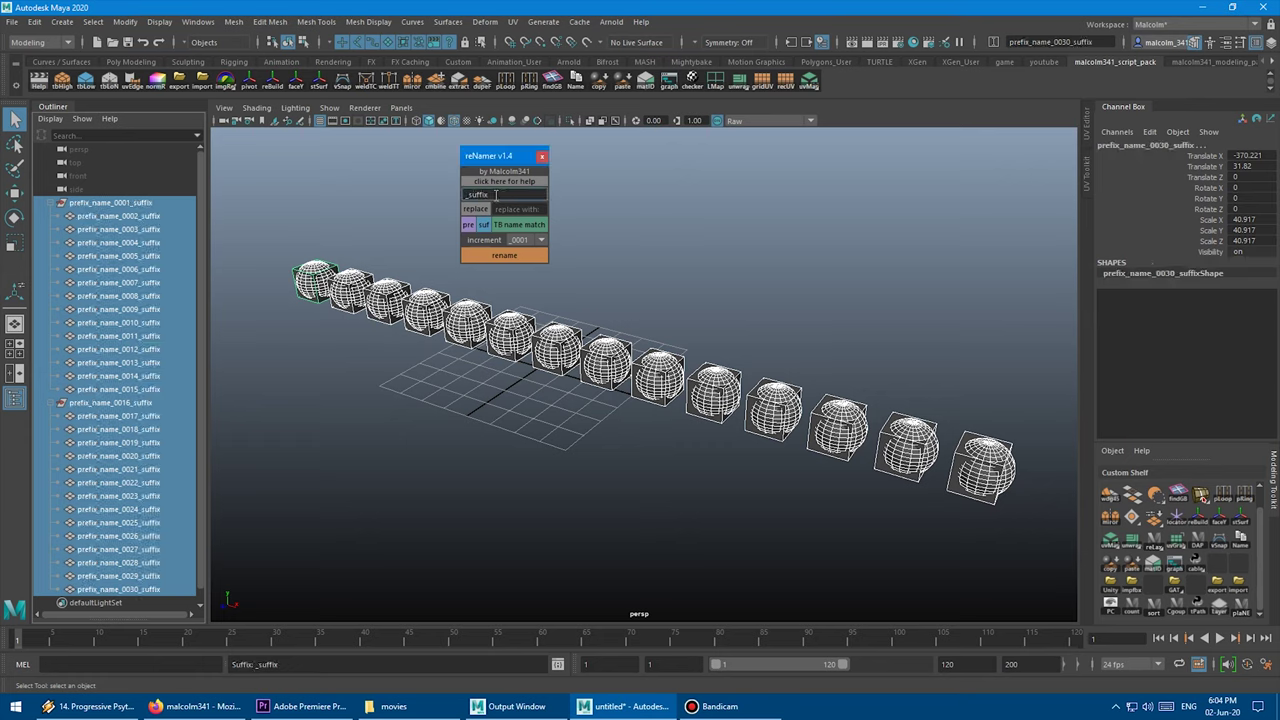
# Step: Replace name with polygon in every sphere name
pyautogui.doubleClick(476, 194)
pyautogui.write('name')
pyautogui.click(515, 209)
pyautogui.write('polygon')
pyautogui.click(475, 209)
# Step: Select the high and low groups and TB name match them with base name name
pyautogui.click(254, 226)
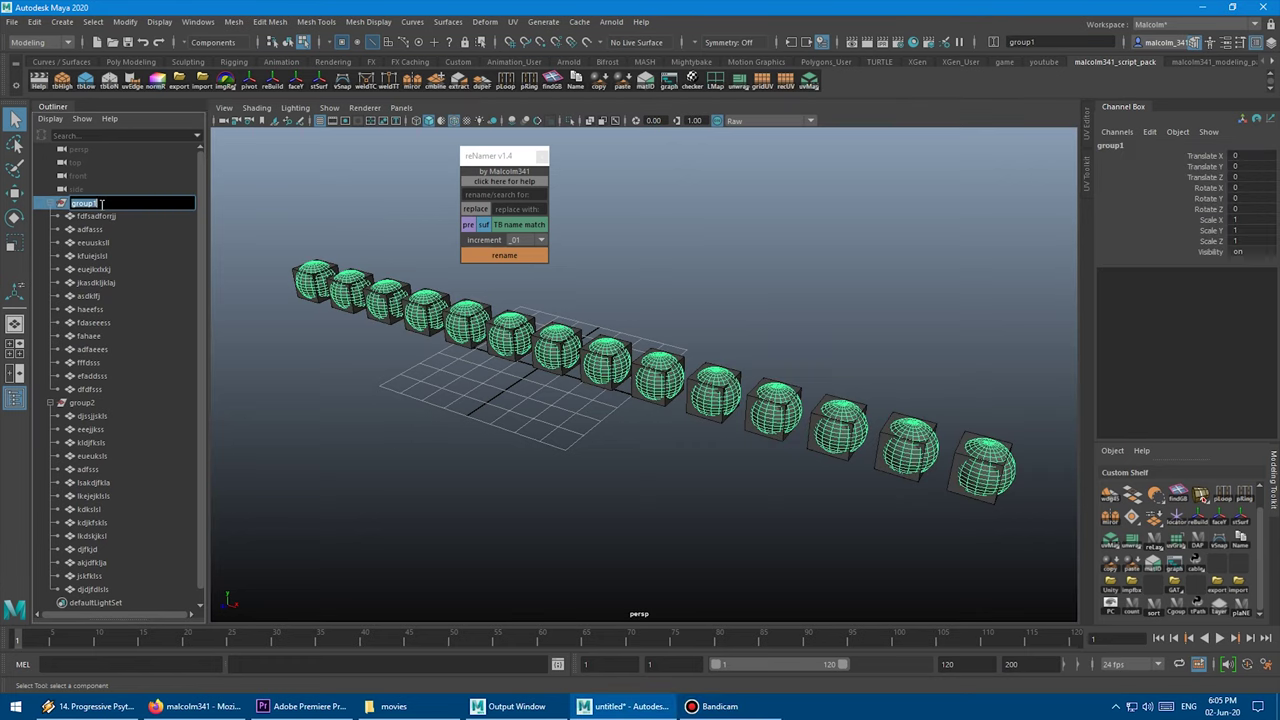
pyautogui.click(120, 403)
pyautogui.press('F8')
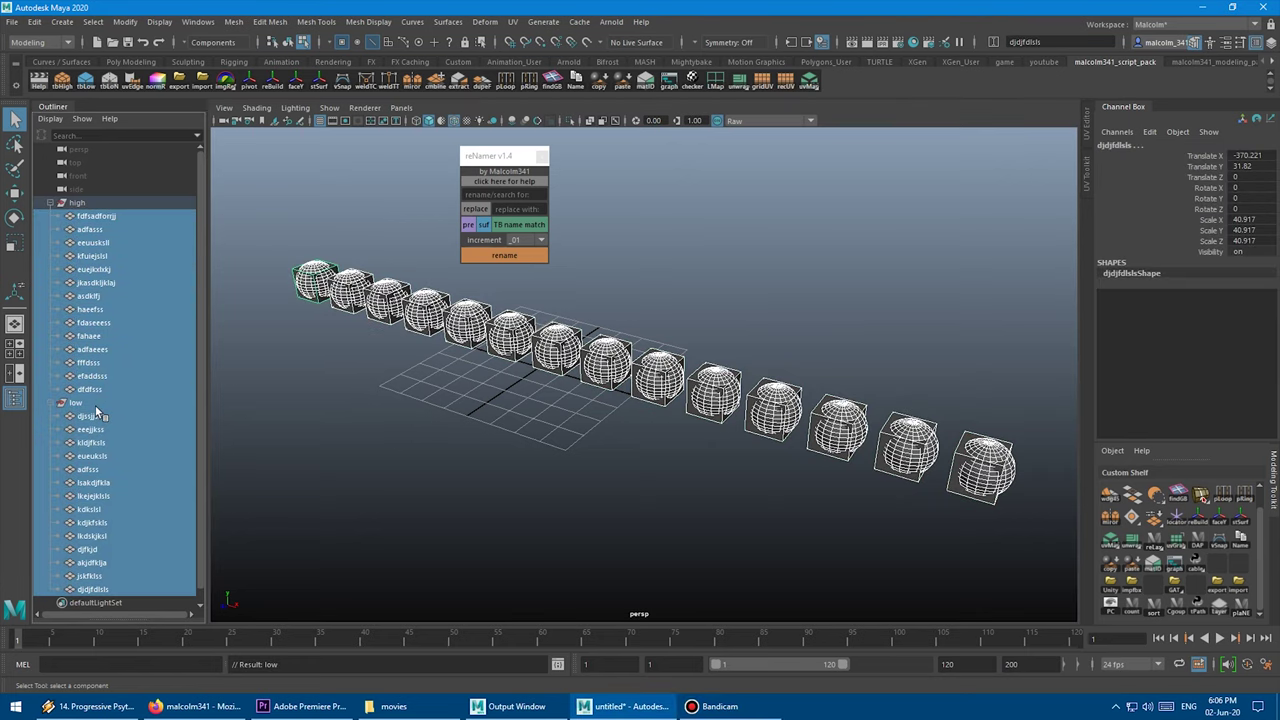
pyautogui.click(492, 194)
pyautogui.write('name')
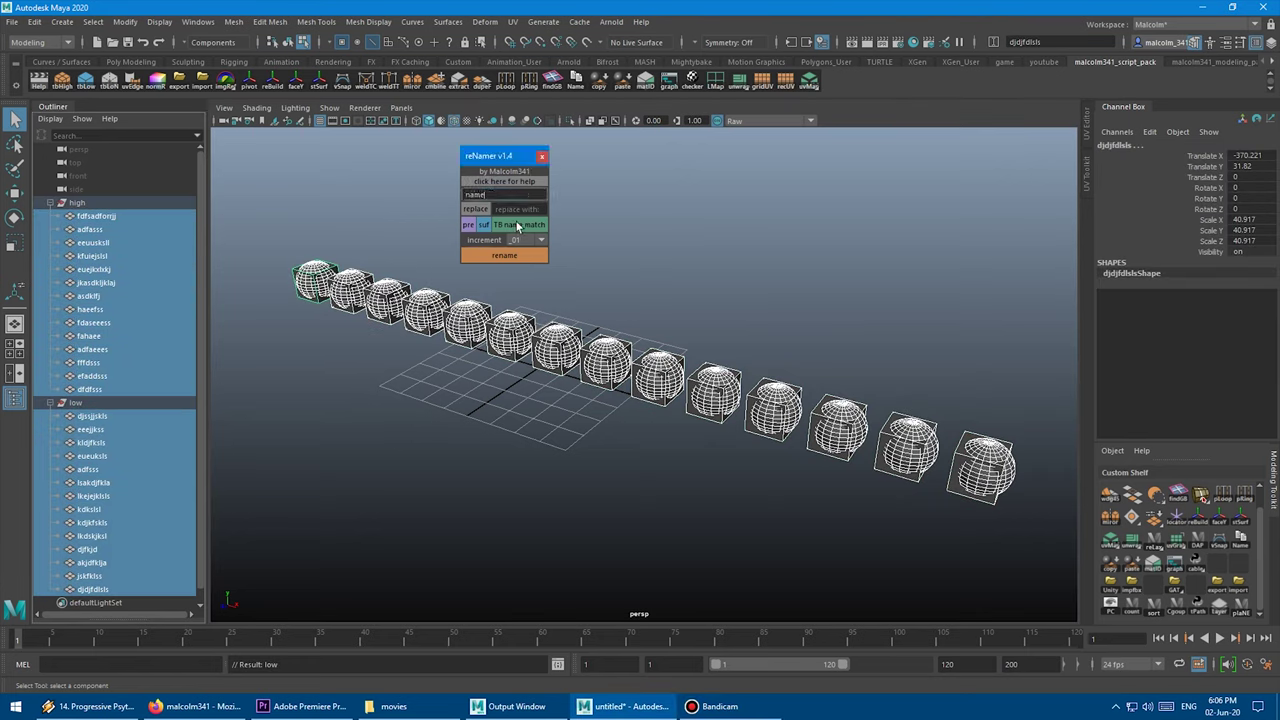
pyautogui.click(515, 224)
# Step: Select all spheres in both groups and swap name for polygon in their names
pyautogui.click(130, 217)
pyautogui.hotkey('ctrl', 'a')
pyautogui.click(515, 209)
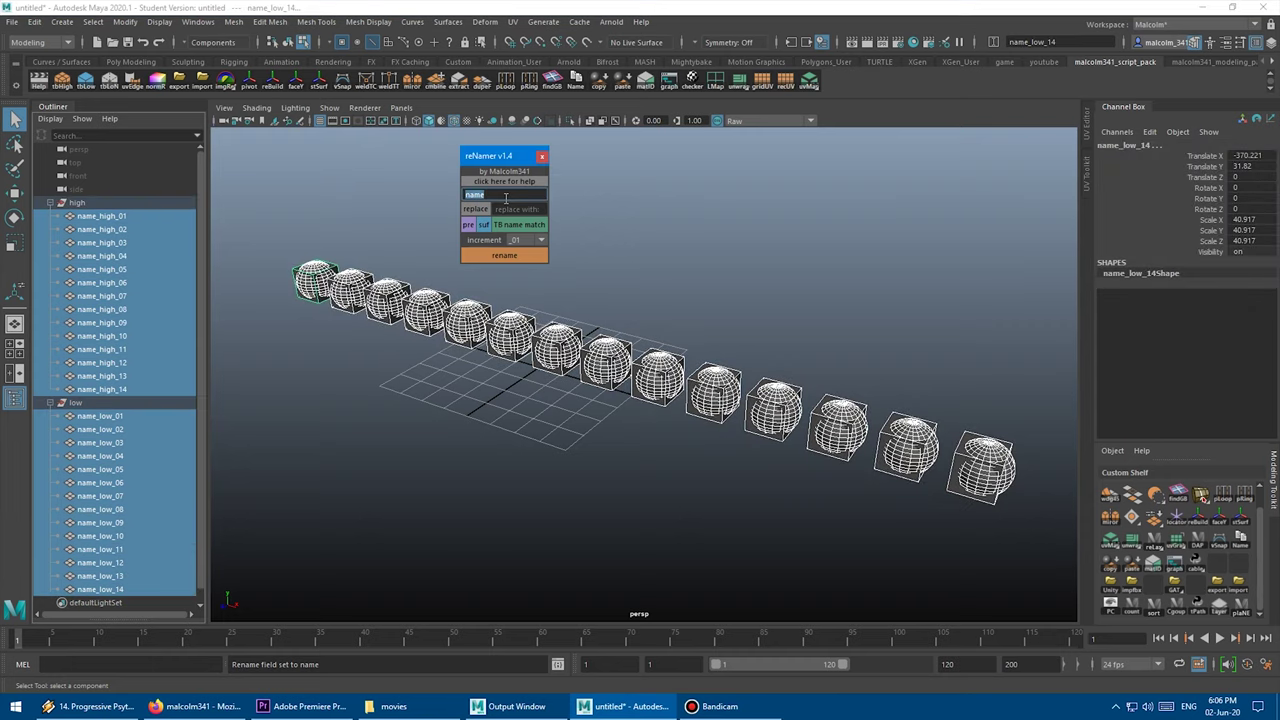
pyautogui.write('polygon')
pyautogui.click(476, 209)
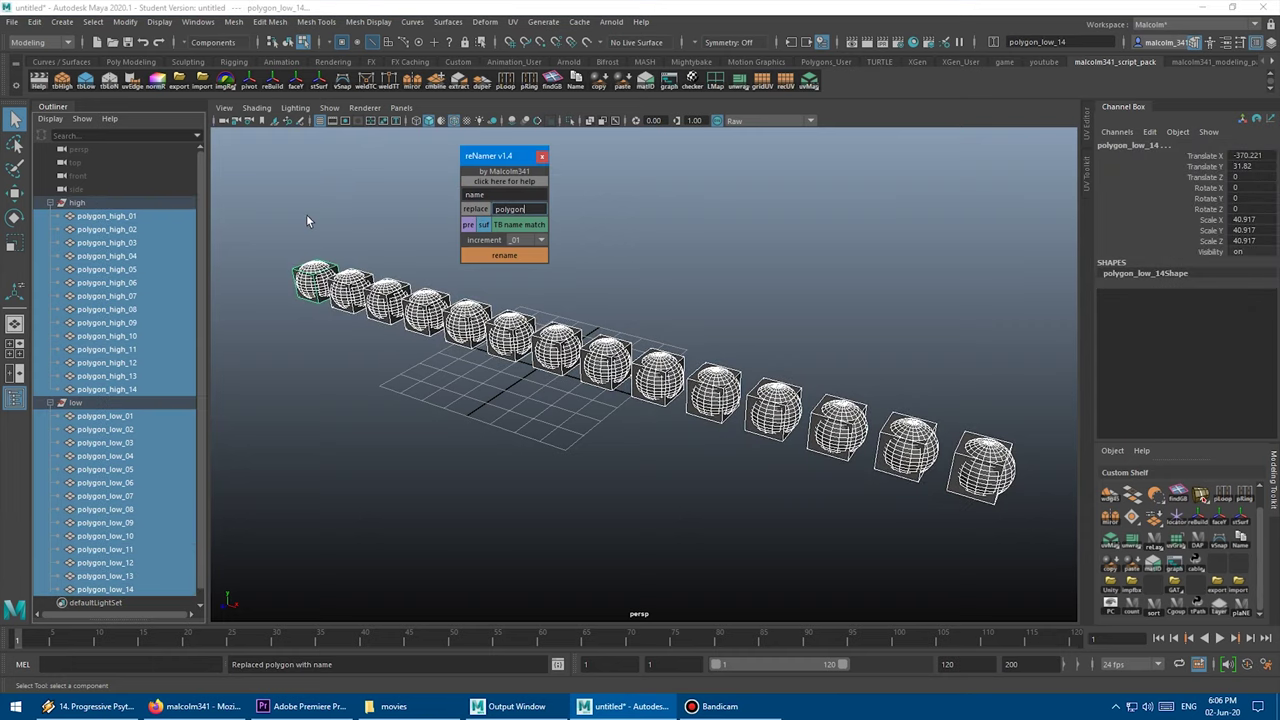